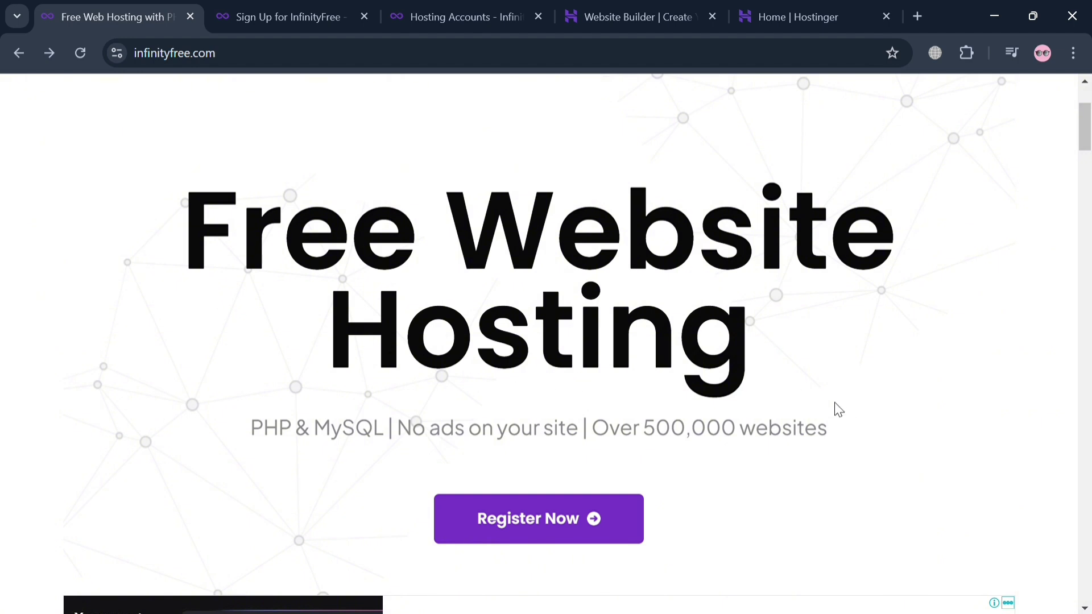
- Scroll through the current page, then bring up the InfinityFree tab
{"action": "scroll", "coordinate": [831, 408], "scroll_direction": "up", "scroll_amount": 3}
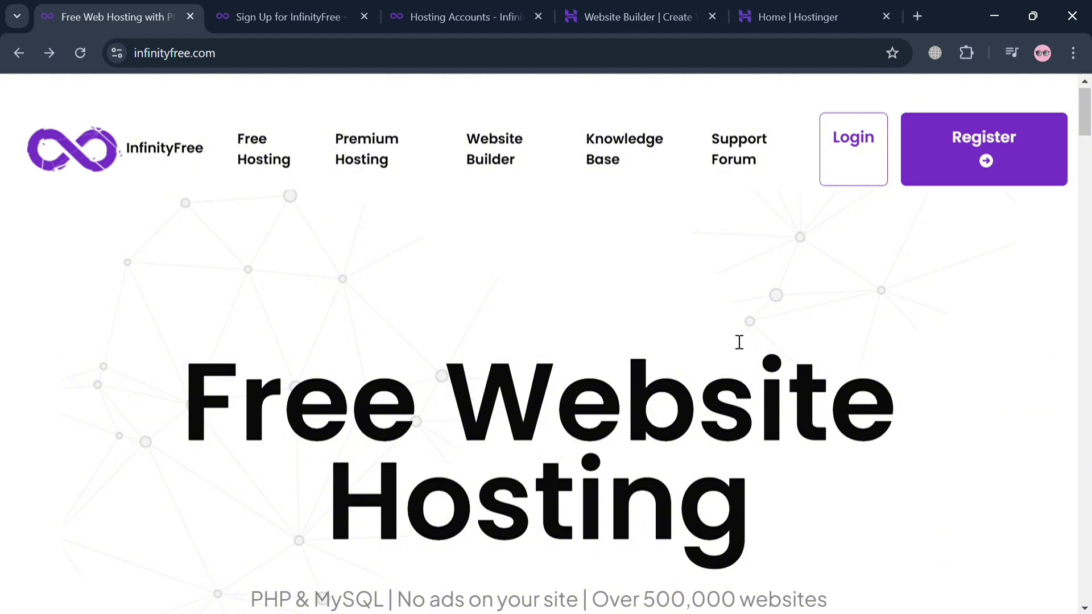
{"action": "scroll", "coordinate": [739, 340], "scroll_direction": "down", "scroll_amount": 15}
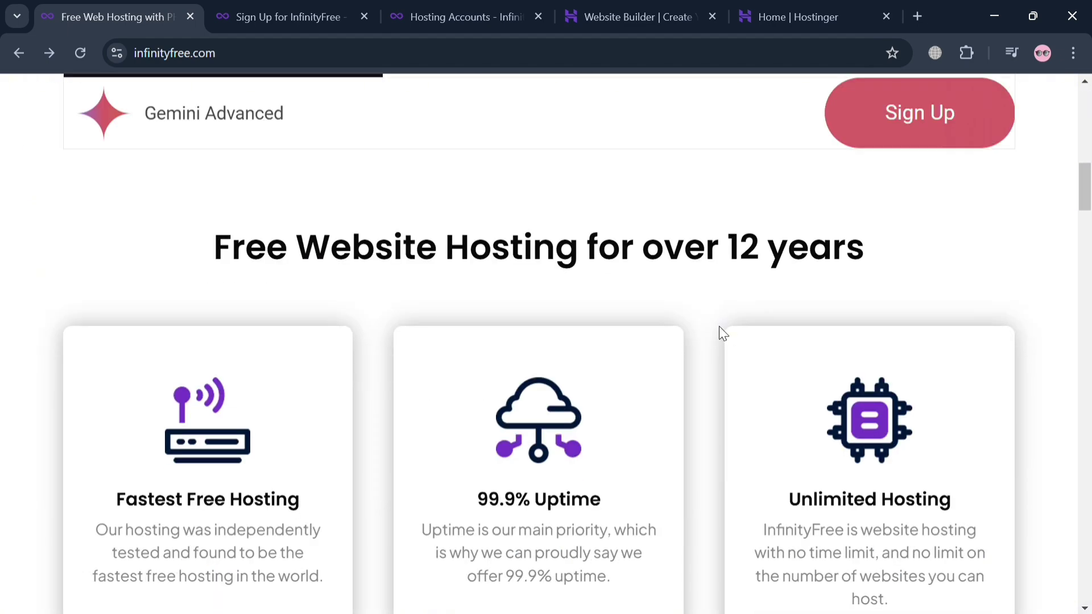
{"action": "scroll", "coordinate": [713, 337], "scroll_direction": "down", "scroll_amount": 10}
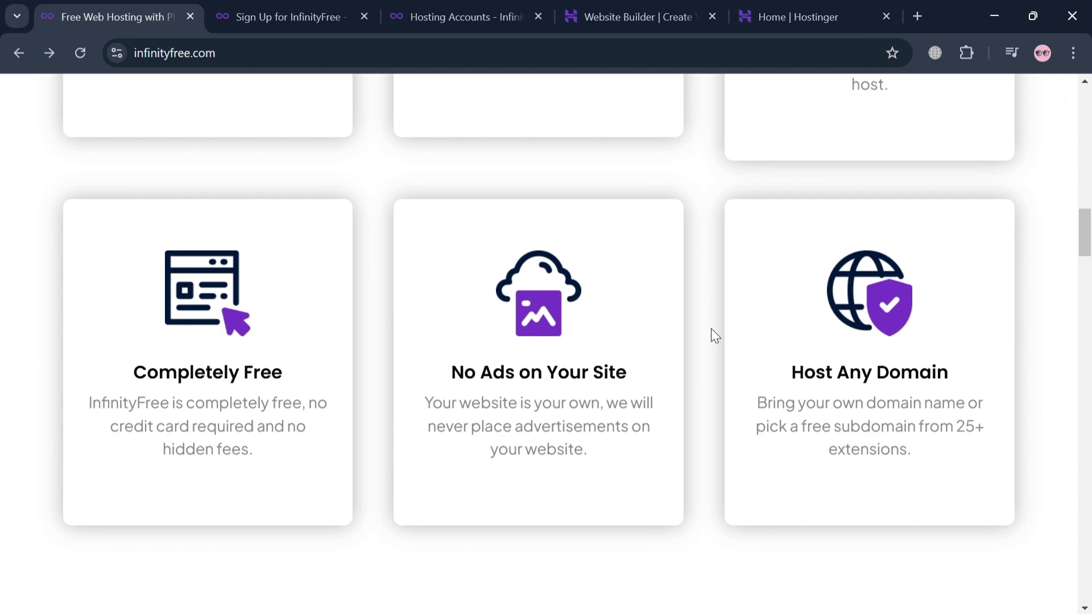
{"action": "scroll", "coordinate": [715, 335], "scroll_direction": "down", "scroll_amount": 15}
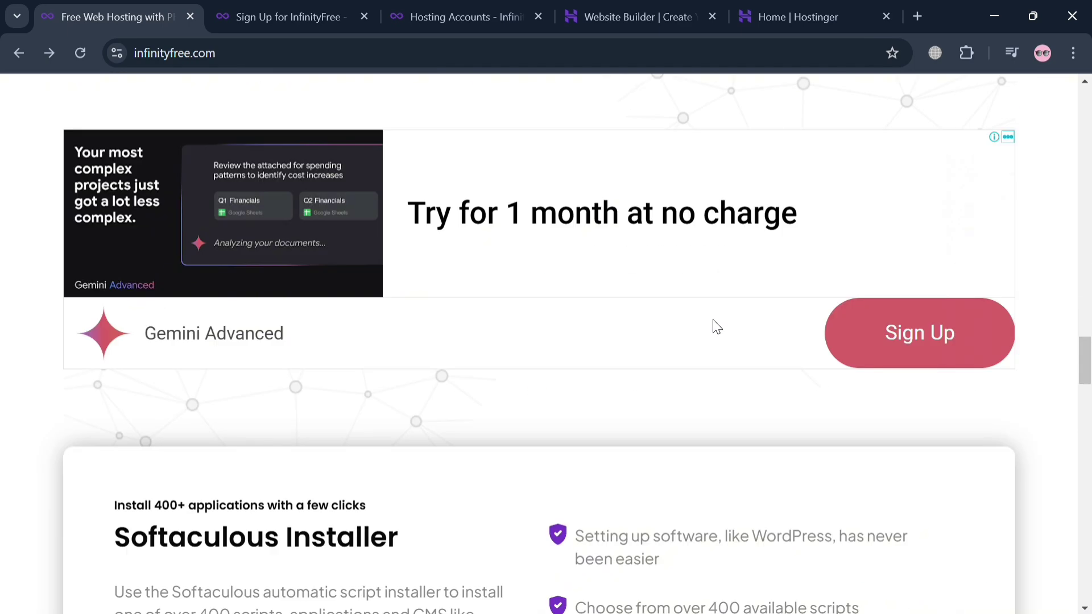
{"action": "scroll", "coordinate": [714, 321], "scroll_direction": "down", "scroll_amount": 10}
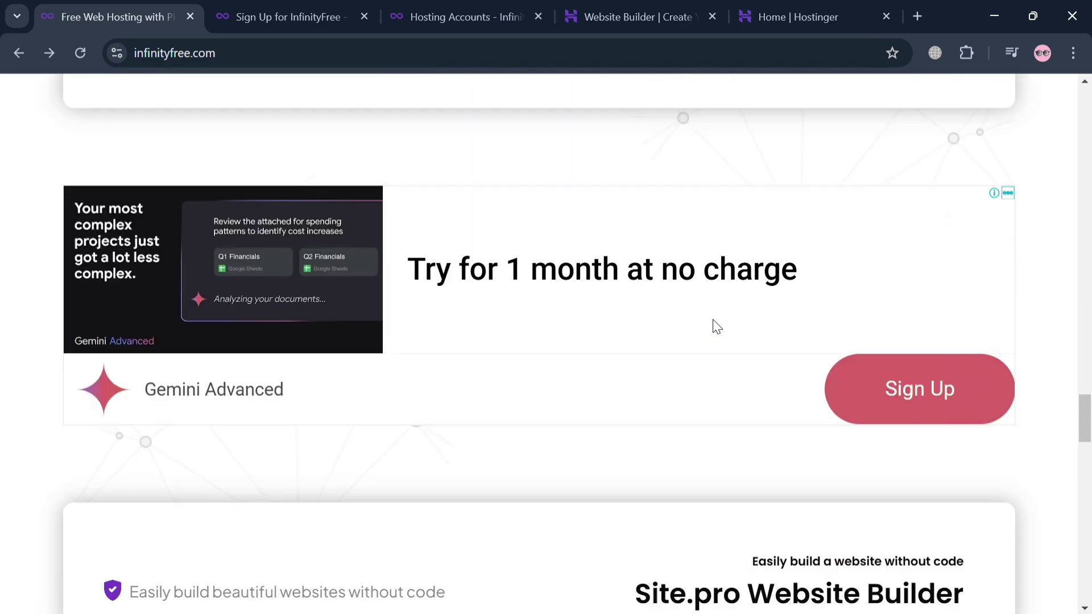
{"action": "scroll", "coordinate": [716, 326], "scroll_direction": "down", "scroll_amount": 12}
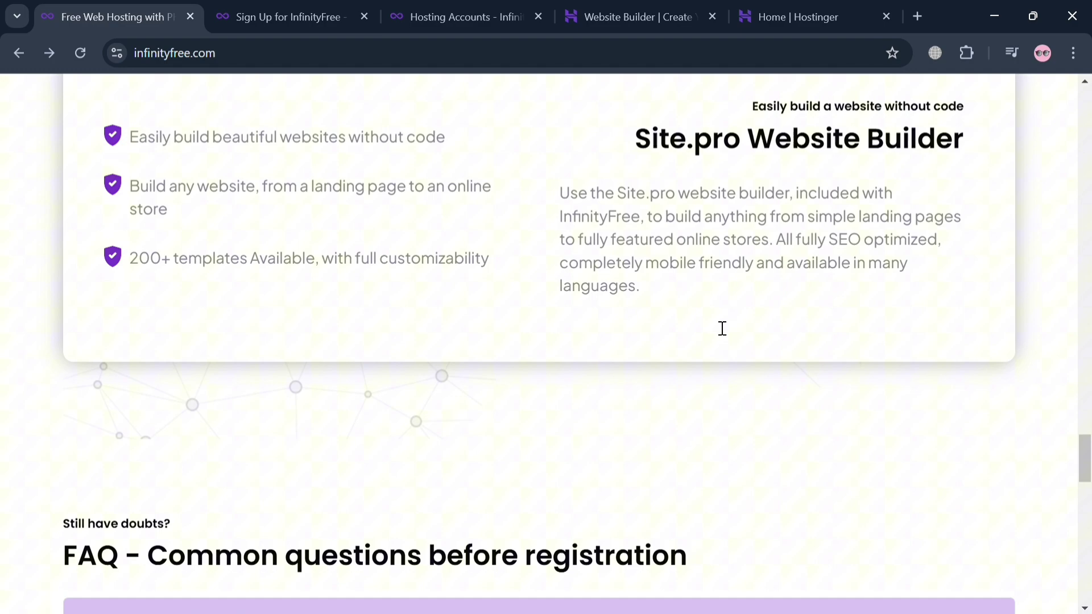
{"action": "scroll", "coordinate": [721, 329], "scroll_direction": "down", "scroll_amount": 12}
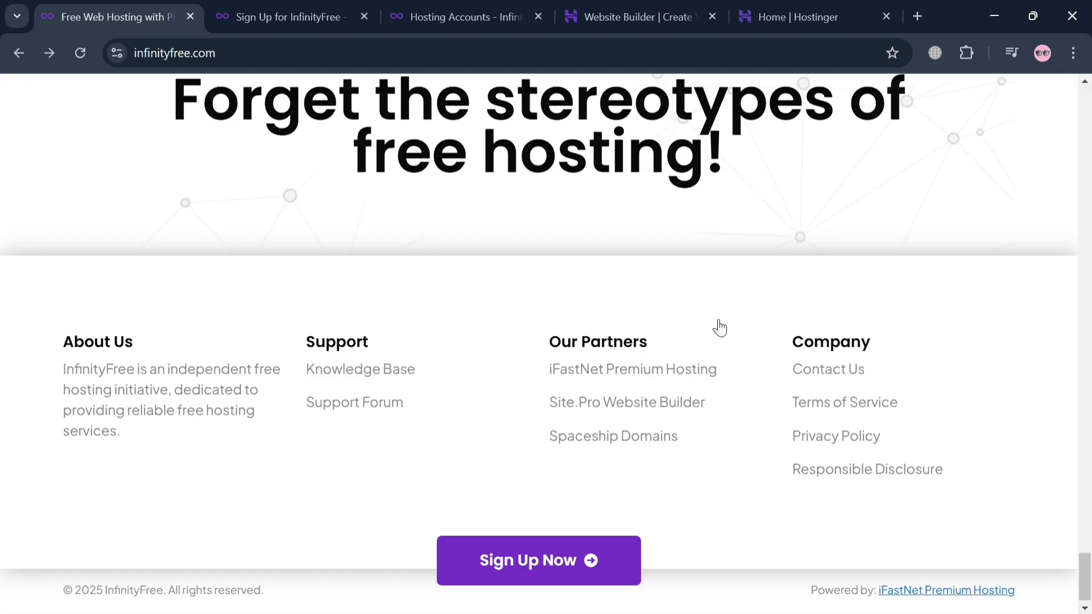
{"action": "scroll", "coordinate": [719, 328], "scroll_direction": "up", "scroll_amount": 1}
{"action": "scroll", "coordinate": [720, 328], "scroll_direction": "up", "scroll_amount": 10}
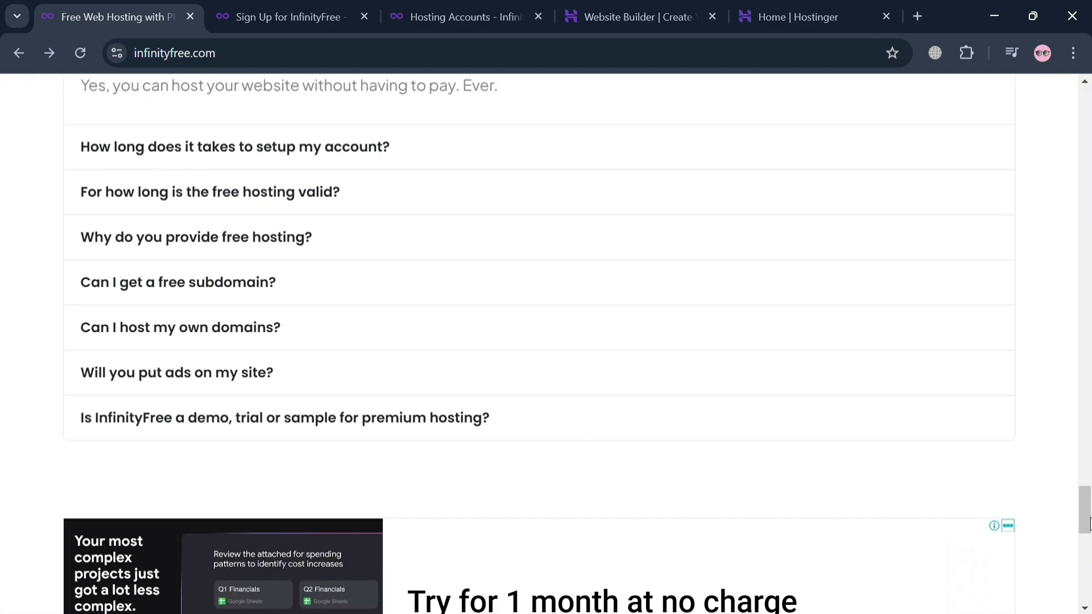
{"action": "left_click_drag", "start_coordinate": [1089, 515], "coordinate": [1089, 113]}
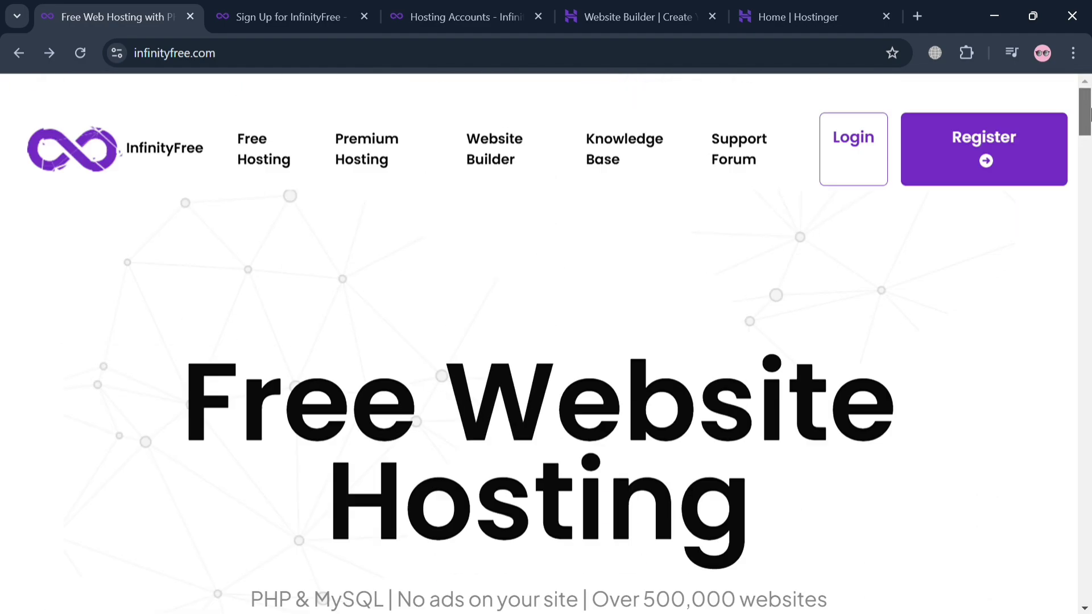
{"action": "left_click", "coordinate": [276, 6]}
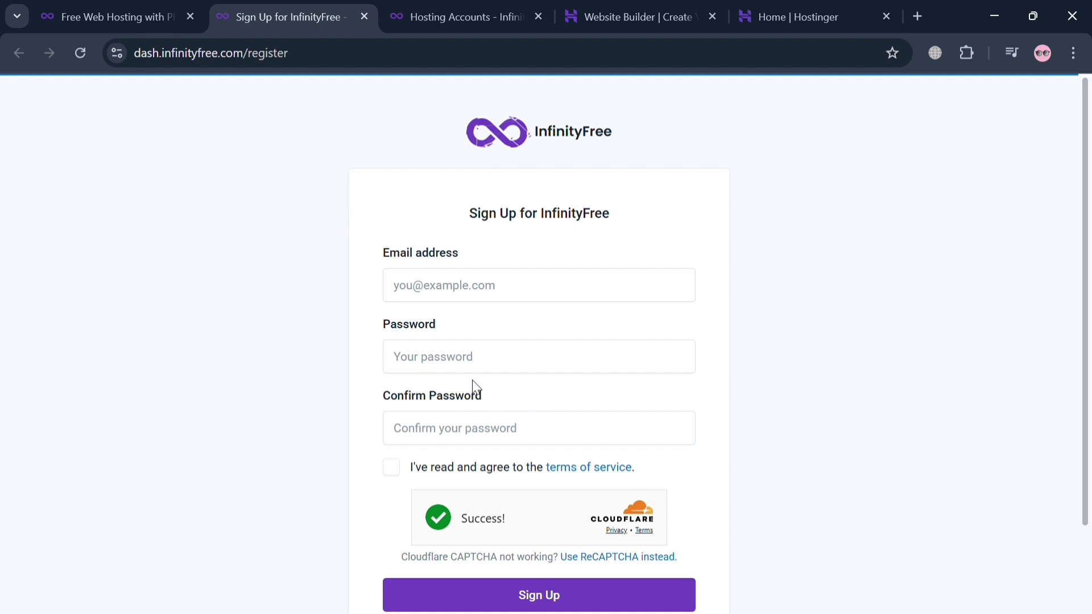
- Go to Hosting Accounts, close the Gemini ad, and select the account username link
{"action": "left_click", "coordinate": [478, 20]}
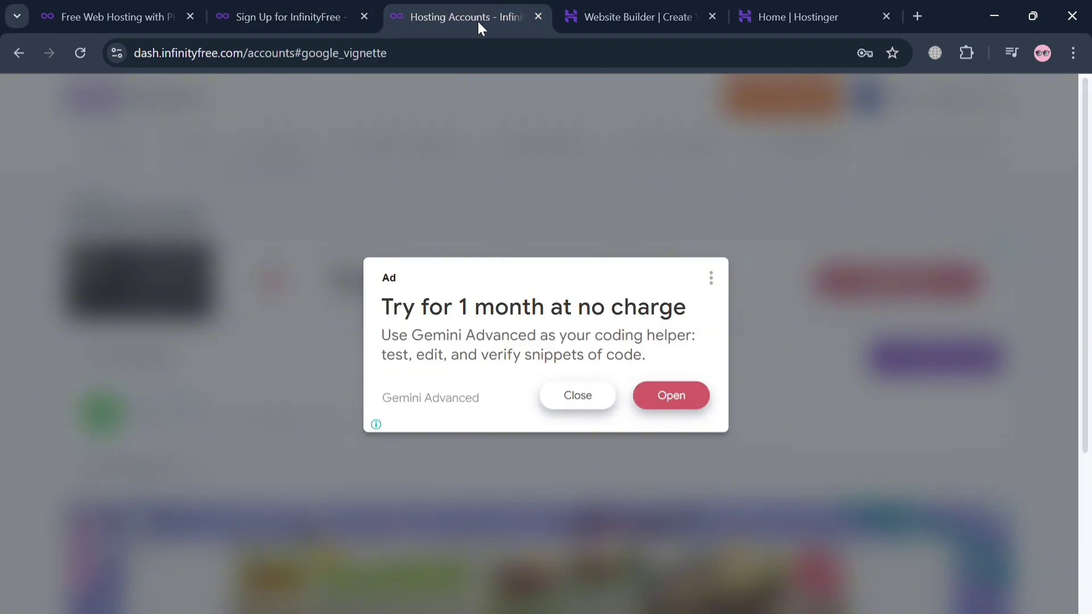
{"action": "left_click", "coordinate": [594, 404]}
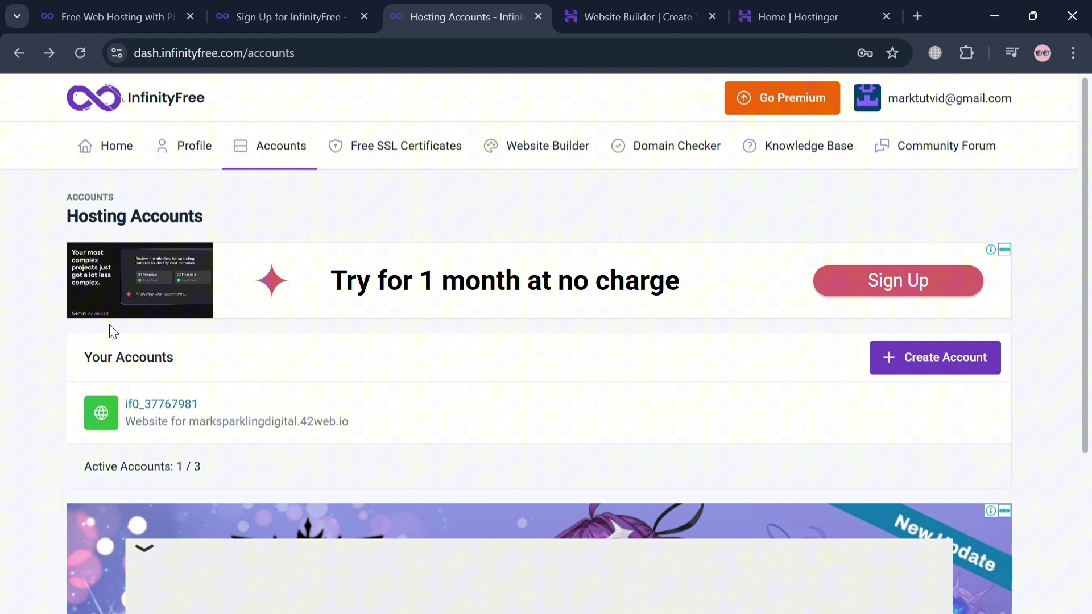
{"action": "left_click", "coordinate": [110, 157]}
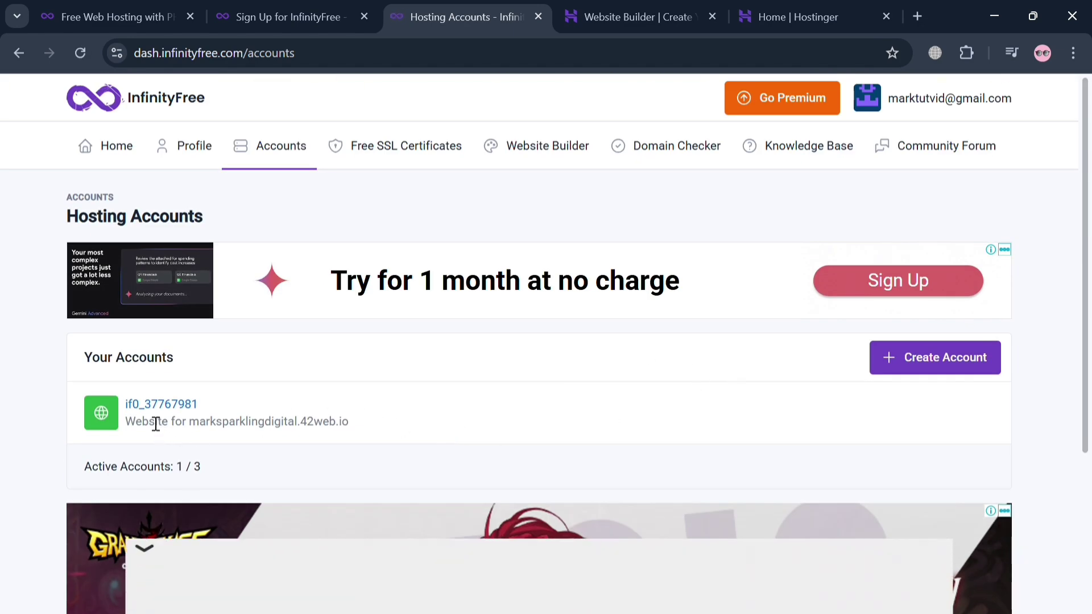
{"action": "left_click", "coordinate": [151, 402]}
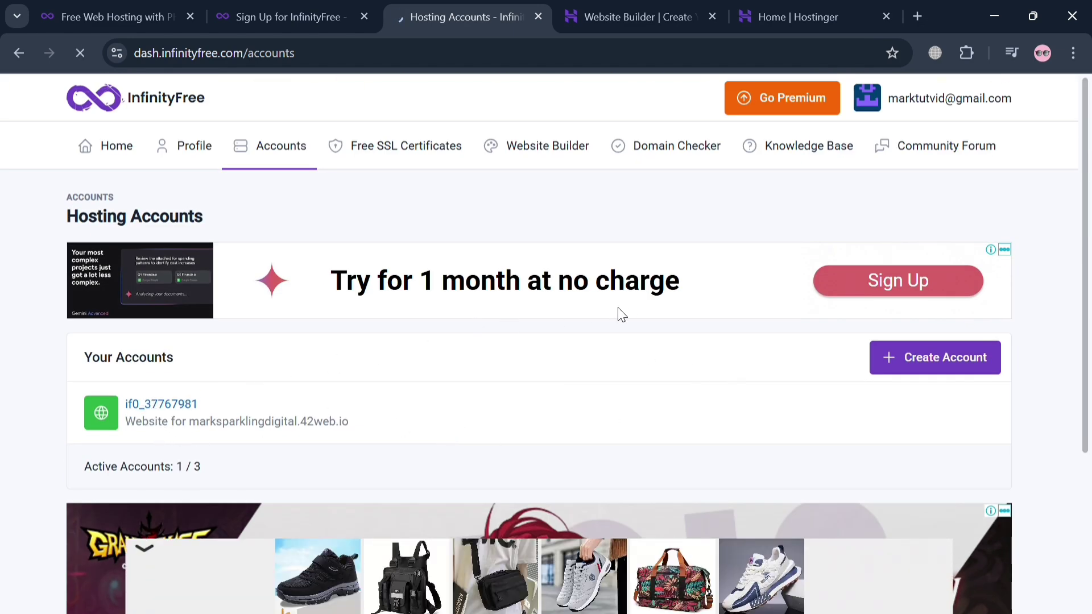
- Scroll down the hosting account page to its Domains panel
{"action": "scroll", "coordinate": [211, 352], "scroll_direction": "down", "scroll_amount": 5}
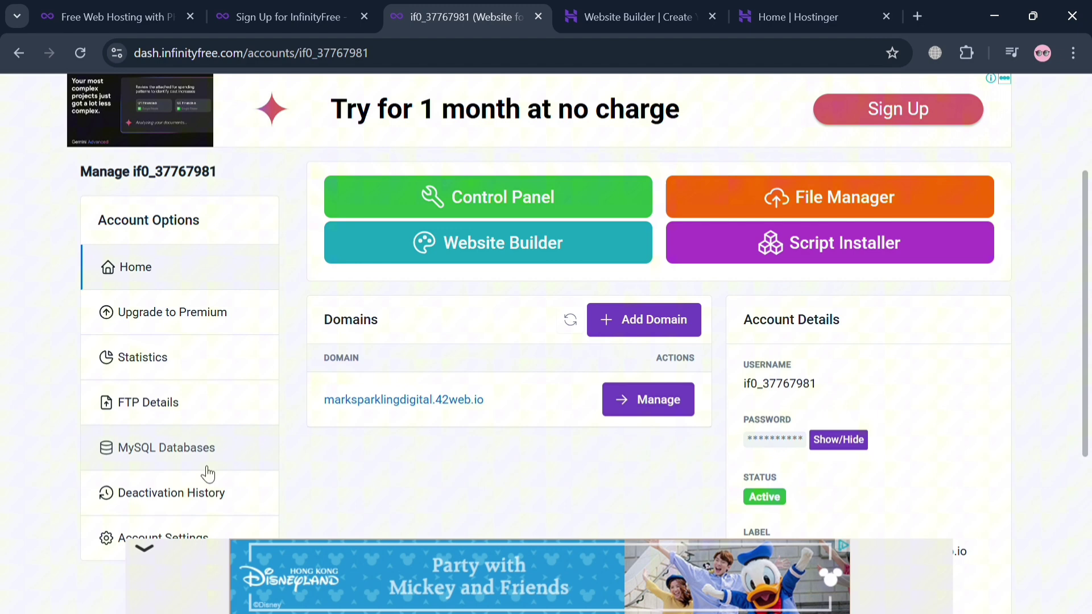
{"action": "scroll", "coordinate": [257, 497], "scroll_direction": "down", "scroll_amount": 1}
- Start adding a domain to the hosting account as a custom domain
{"action": "left_click", "coordinate": [690, 251]}
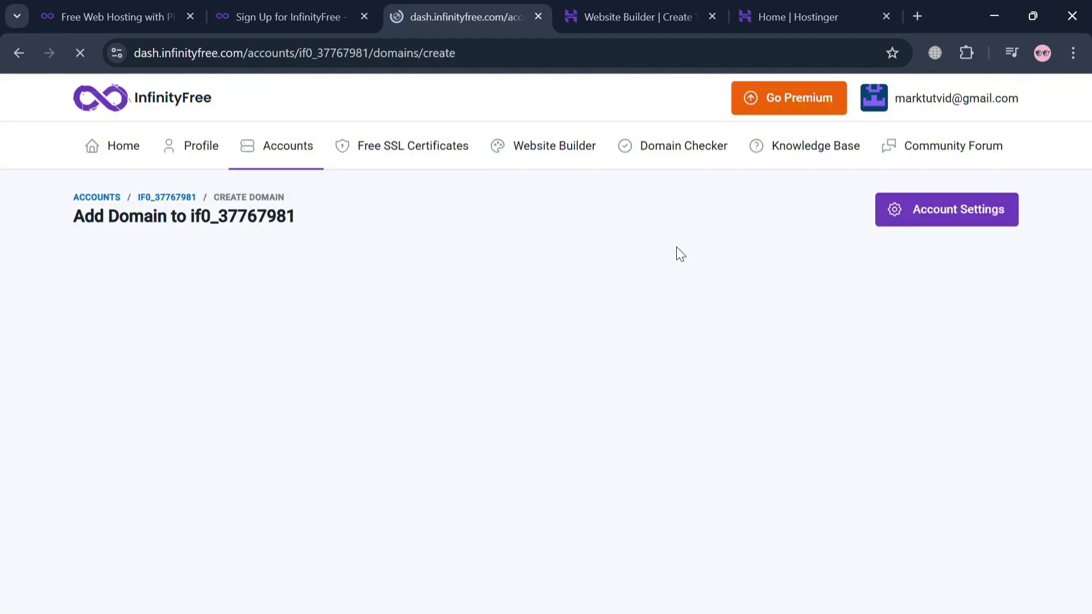
{"action": "scroll", "coordinate": [843, 494], "scroll_direction": "down", "scroll_amount": 3}
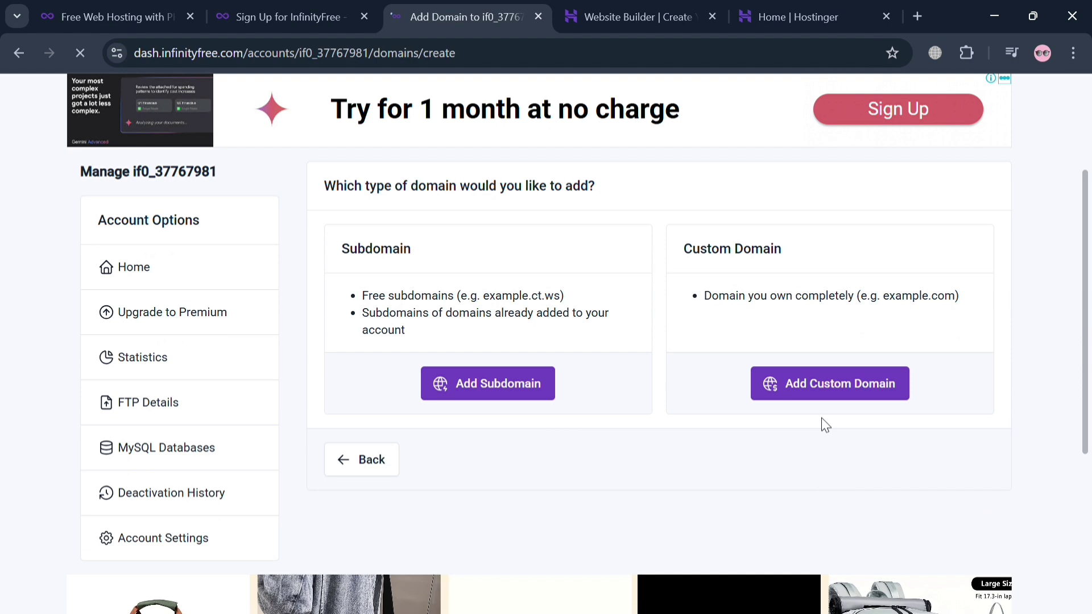
{"action": "left_click", "coordinate": [880, 393]}
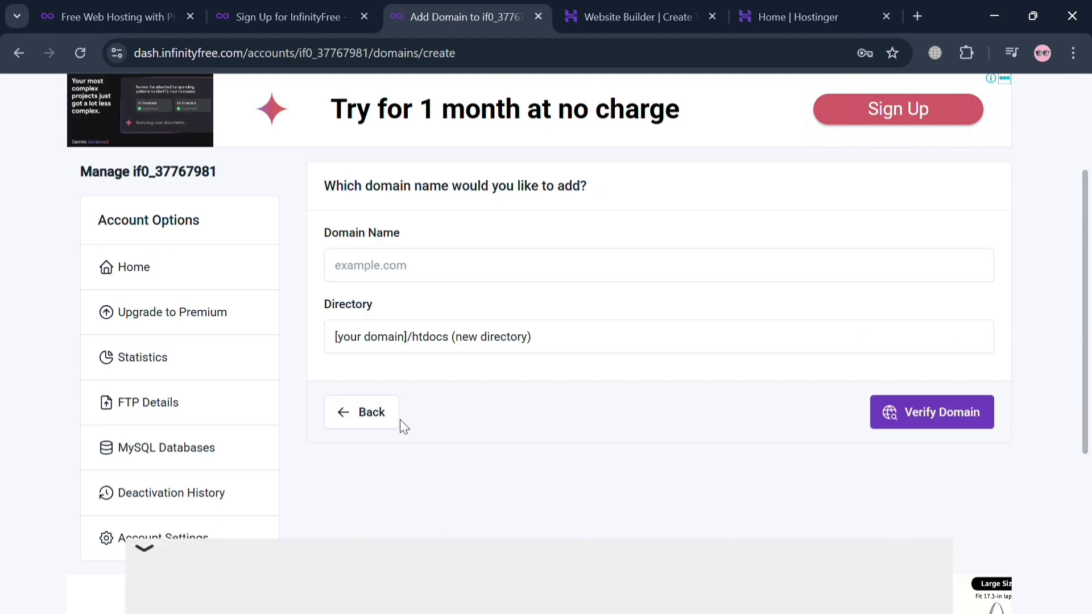
- Focus the empty Domain Name field, then move to the Hostinger Website Builder tab
{"action": "left_click", "coordinate": [473, 273]}
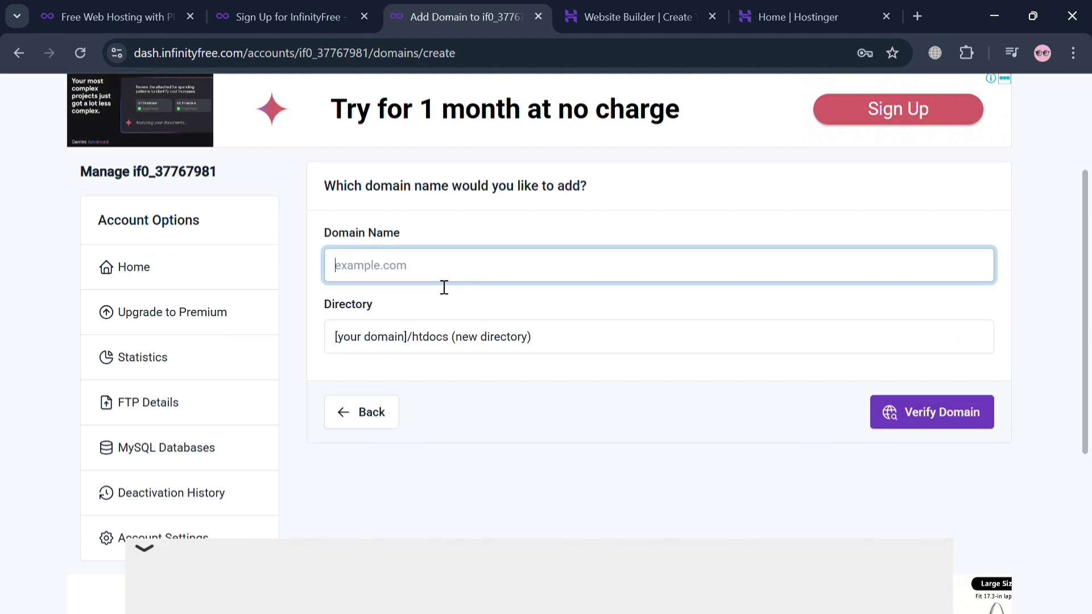
{"action": "left_click", "coordinate": [483, 442]}
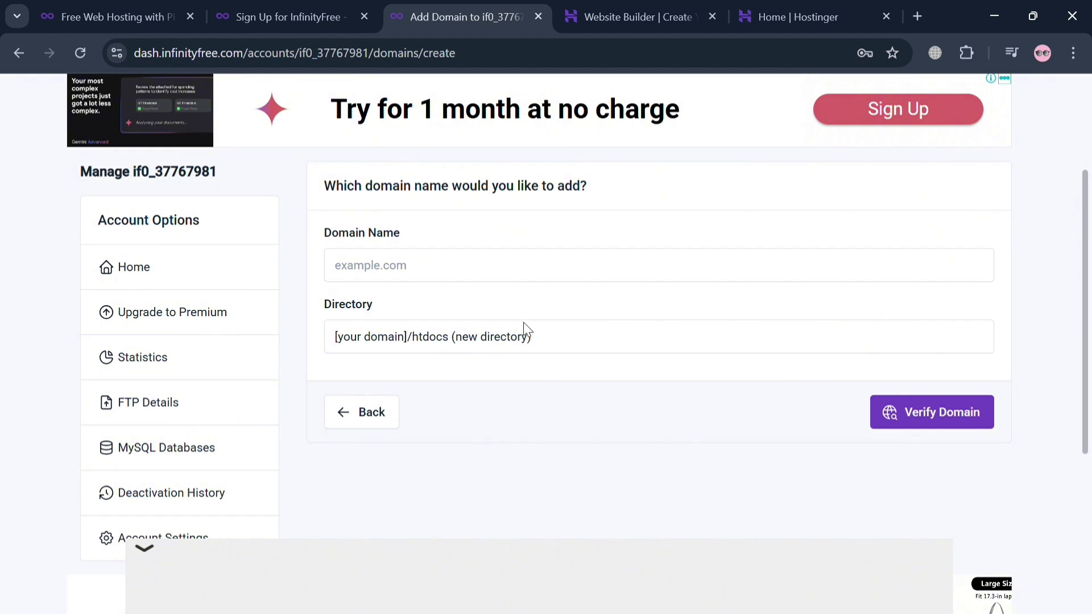
{"action": "left_click", "coordinate": [488, 278]}
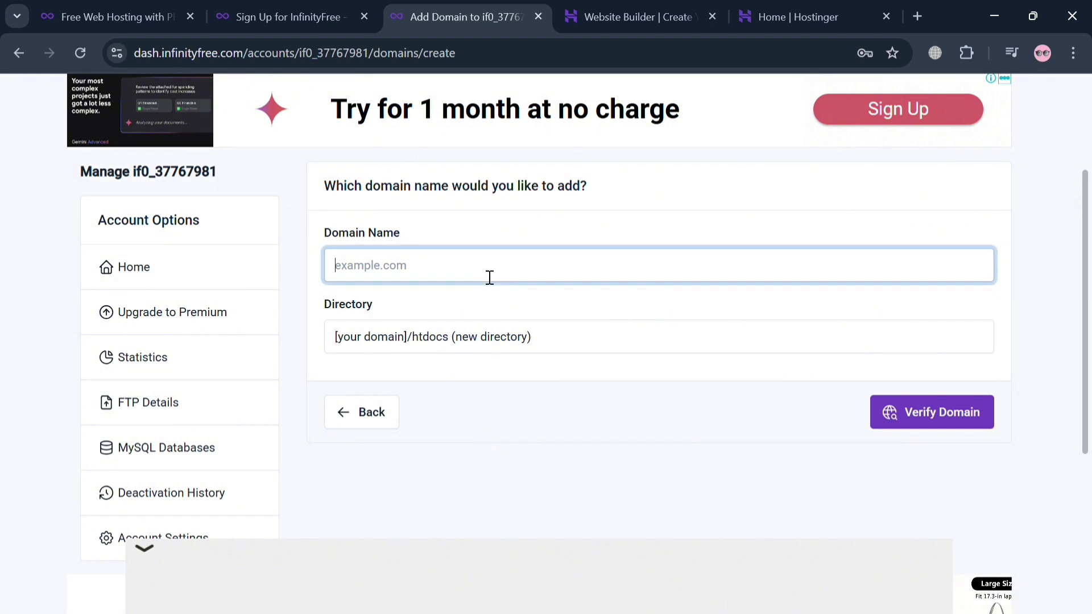
{"action": "left_click", "coordinate": [348, 310]}
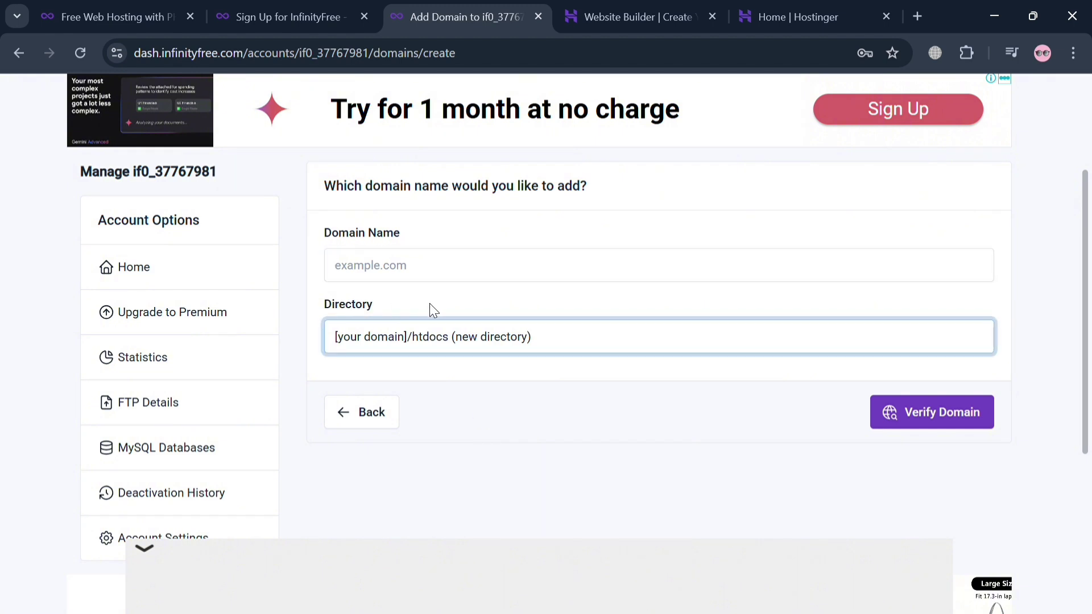
{"action": "left_click", "coordinate": [449, 282]}
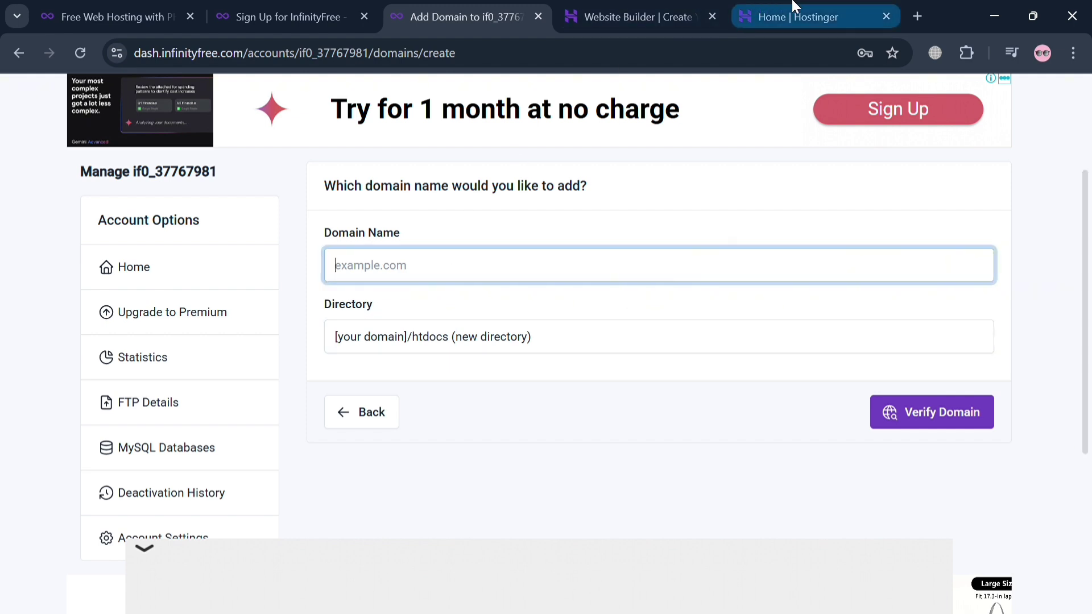
{"action": "left_click", "coordinate": [622, 7]}
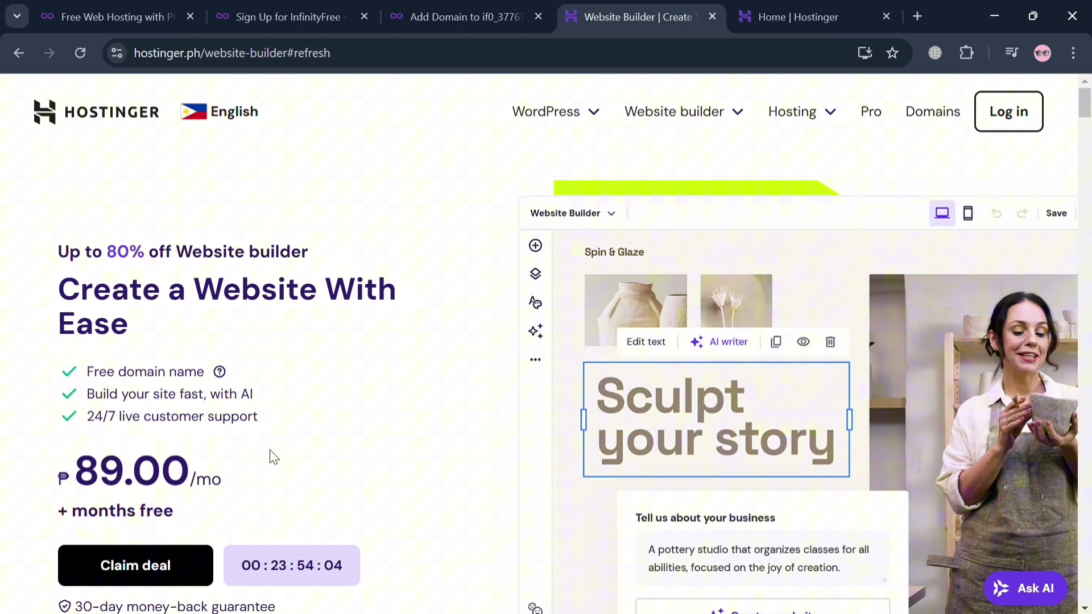
{"action": "scroll", "coordinate": [405, 502], "scroll_direction": "down", "scroll_amount": 5}
{"action": "scroll", "coordinate": [409, 501], "scroll_direction": "down", "scroll_amount": 8}
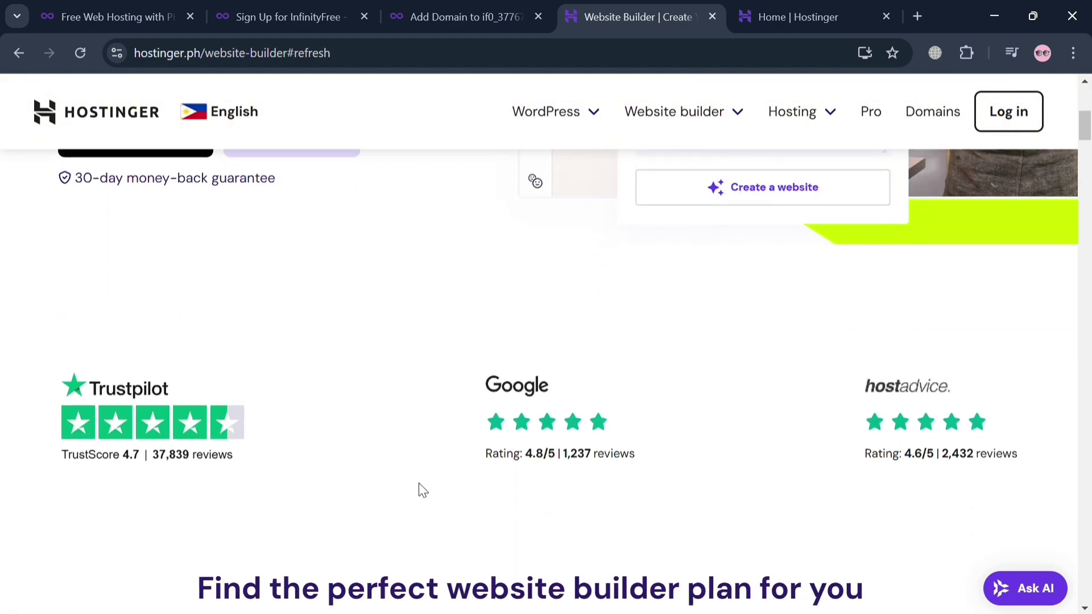
{"action": "scroll", "coordinate": [428, 492], "scroll_direction": "down", "scroll_amount": 12}
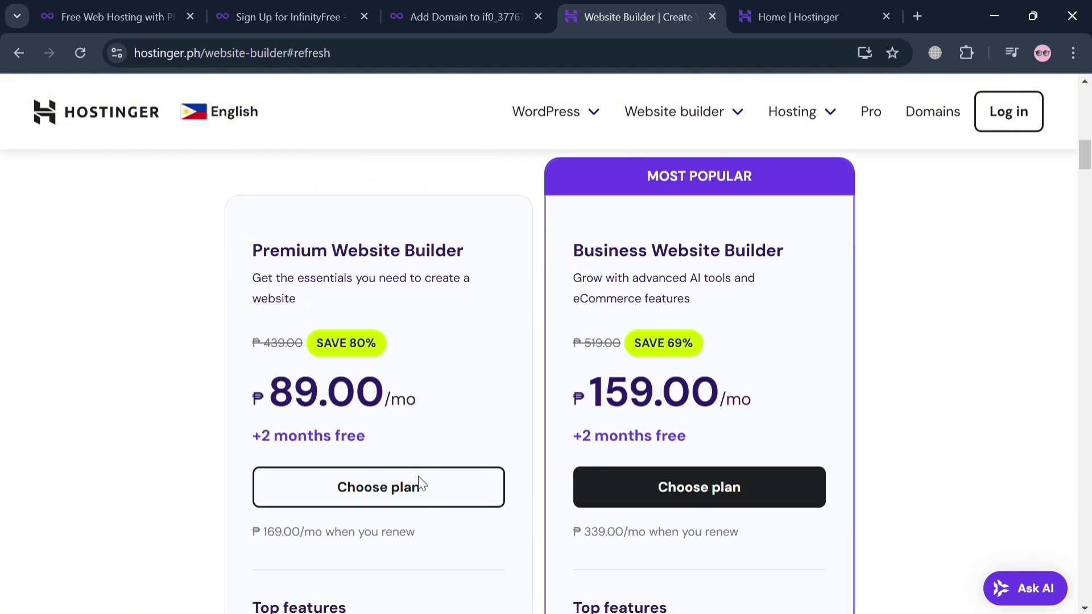
{"action": "scroll", "coordinate": [430, 489], "scroll_direction": "down", "scroll_amount": 15}
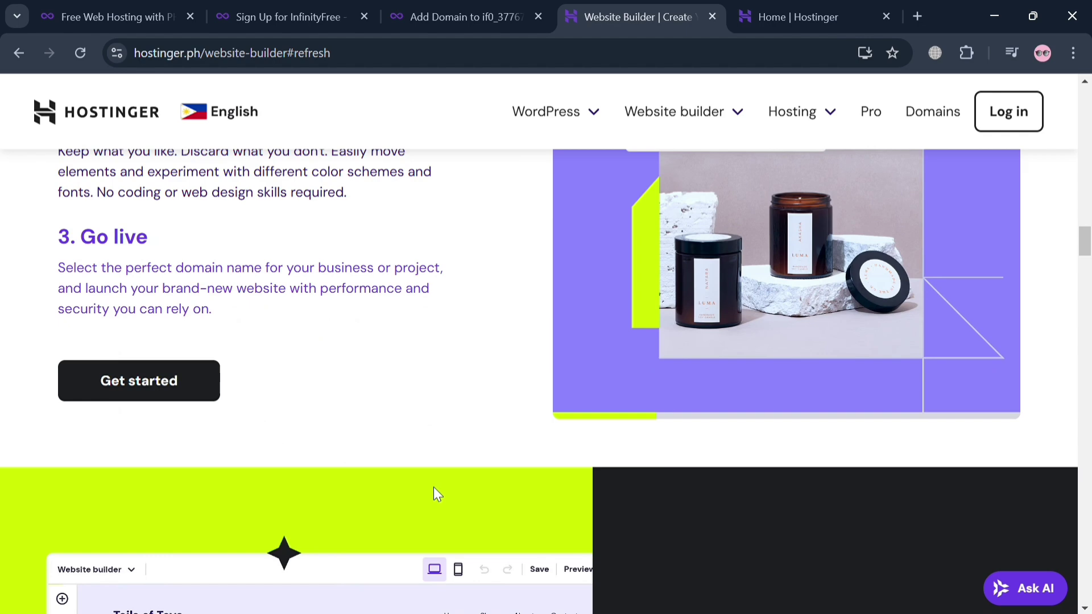
{"action": "scroll", "coordinate": [434, 487], "scroll_direction": "up", "scroll_amount": 2}
{"action": "scroll", "coordinate": [432, 483], "scroll_direction": "down", "scroll_amount": 6}
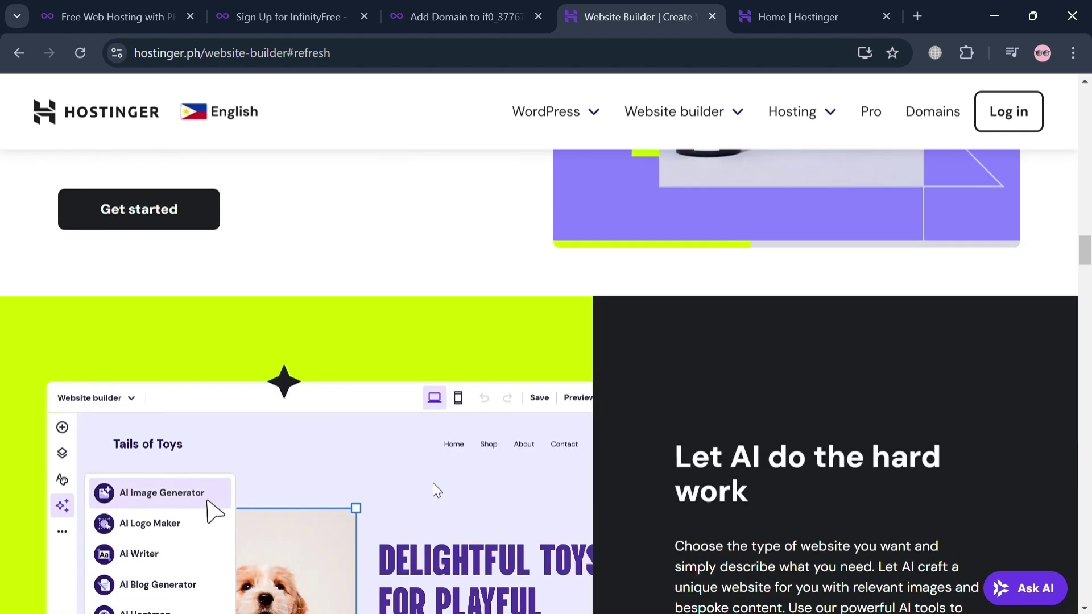
{"action": "scroll", "coordinate": [433, 483], "scroll_direction": "down", "scroll_amount": 10}
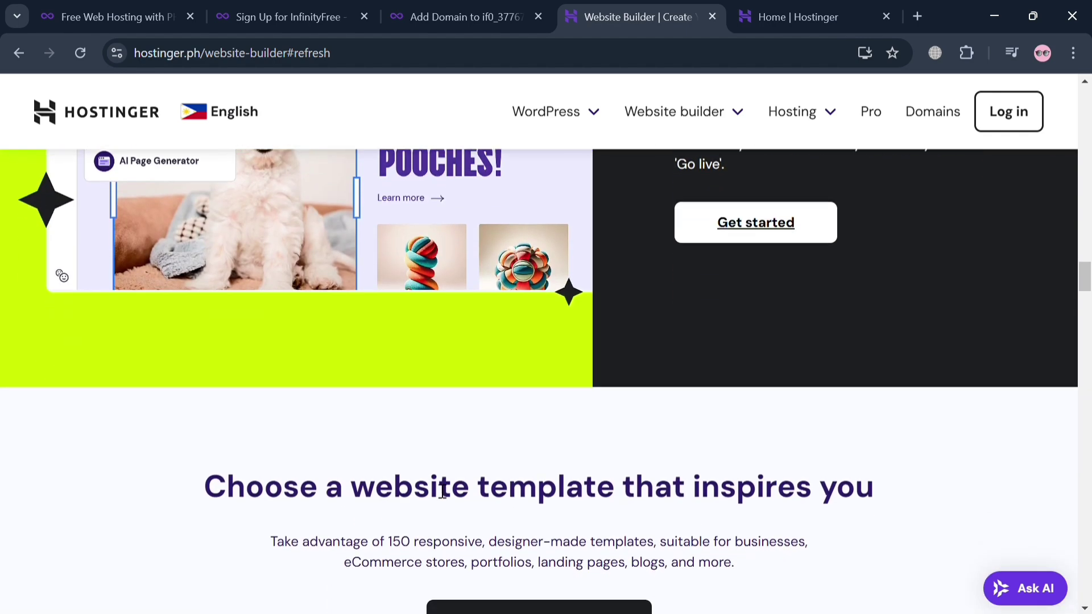
{"action": "scroll", "coordinate": [440, 487], "scroll_direction": "down", "scroll_amount": 10}
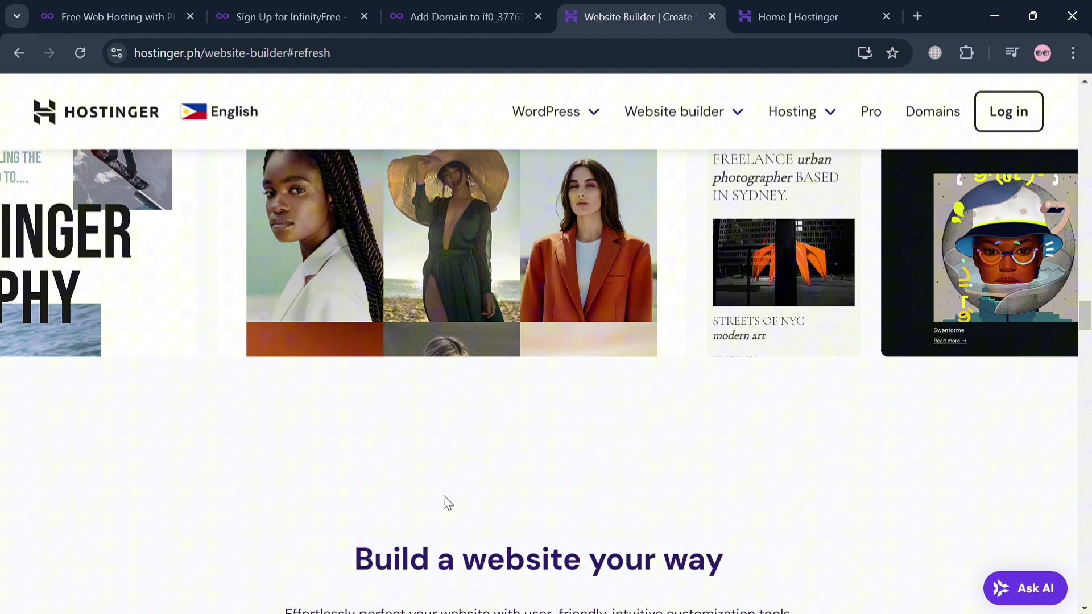
{"action": "scroll", "coordinate": [448, 503], "scroll_direction": "down", "scroll_amount": 3}
{"action": "scroll", "coordinate": [444, 499], "scroll_direction": "down", "scroll_amount": 6}
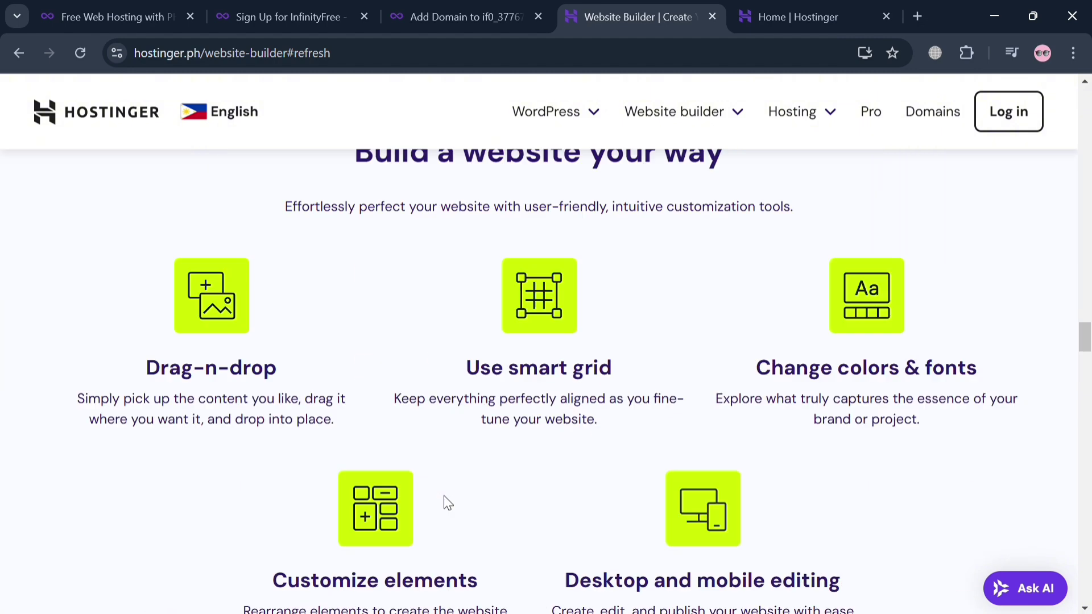
{"action": "scroll", "coordinate": [445, 495], "scroll_direction": "down", "scroll_amount": 5}
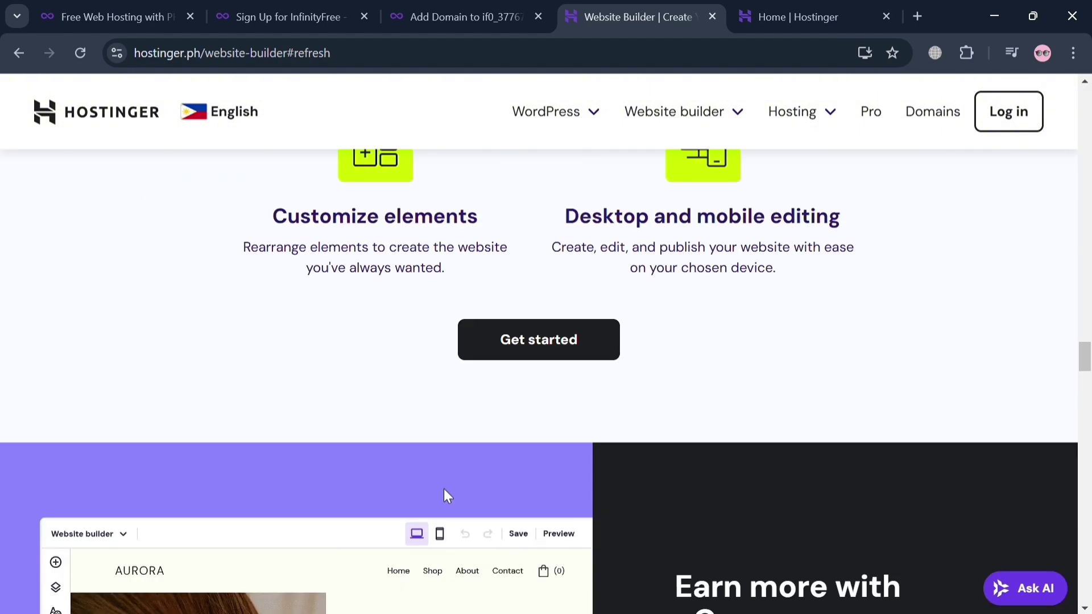
{"action": "scroll", "coordinate": [446, 490], "scroll_direction": "up", "scroll_amount": 9}
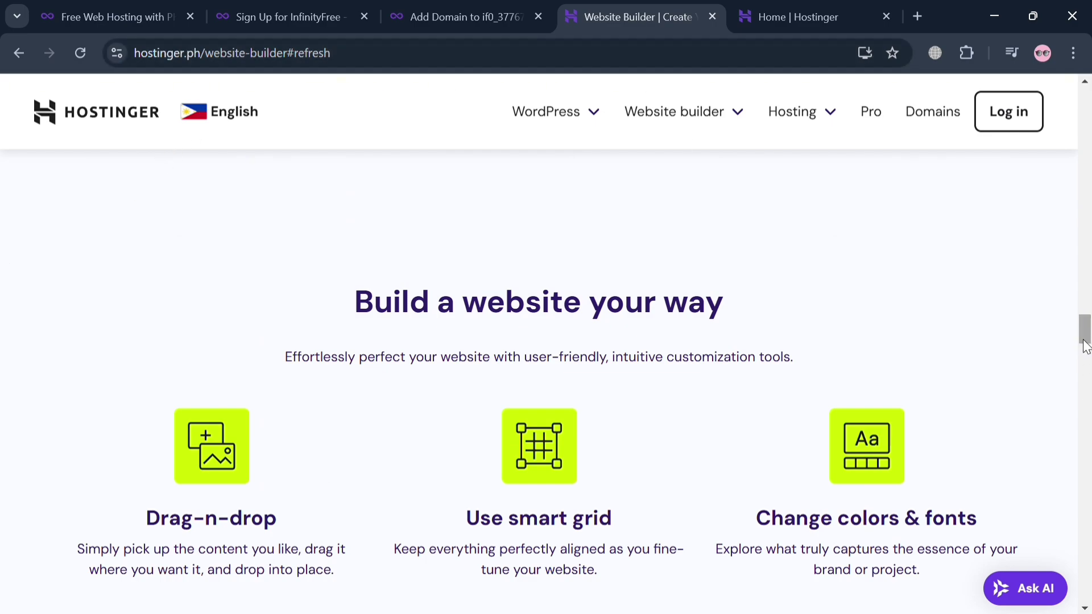
{"action": "left_click_drag", "start_coordinate": [1086, 339], "coordinate": [1086, 111]}
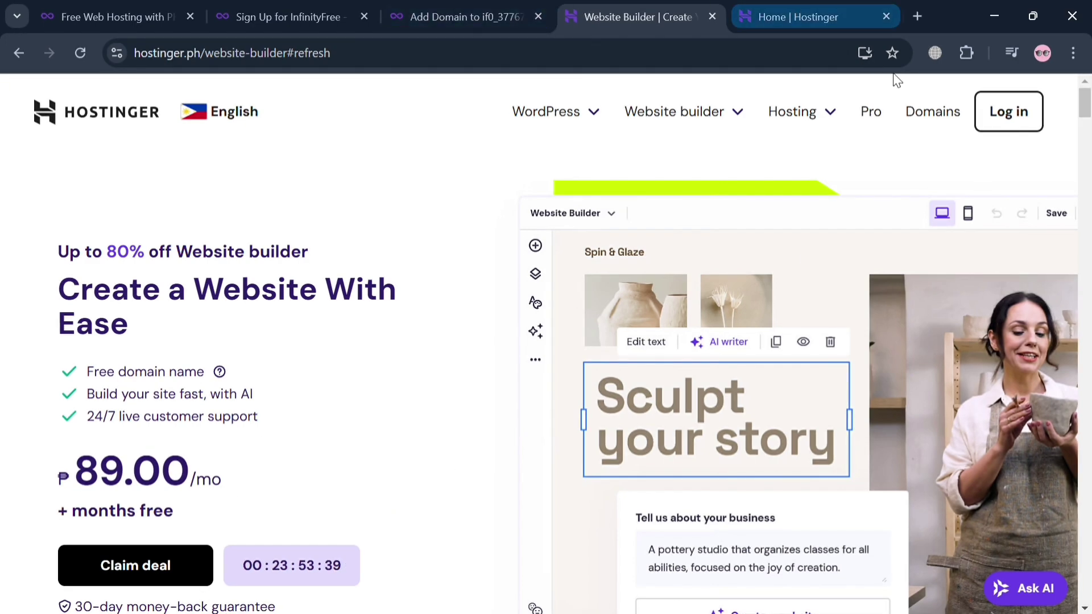
- Open jaja357.shop from Hostinger's Domain portfolio and copy its name from the breadcrumb
{"action": "left_click", "coordinate": [1021, 126]}
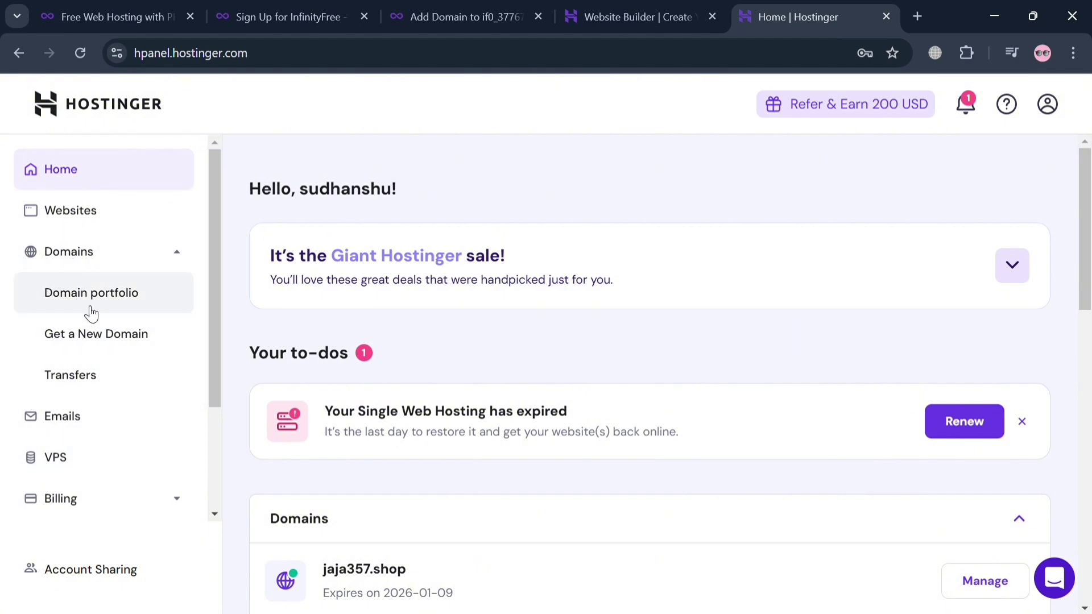
{"action": "left_click", "coordinate": [117, 295]}
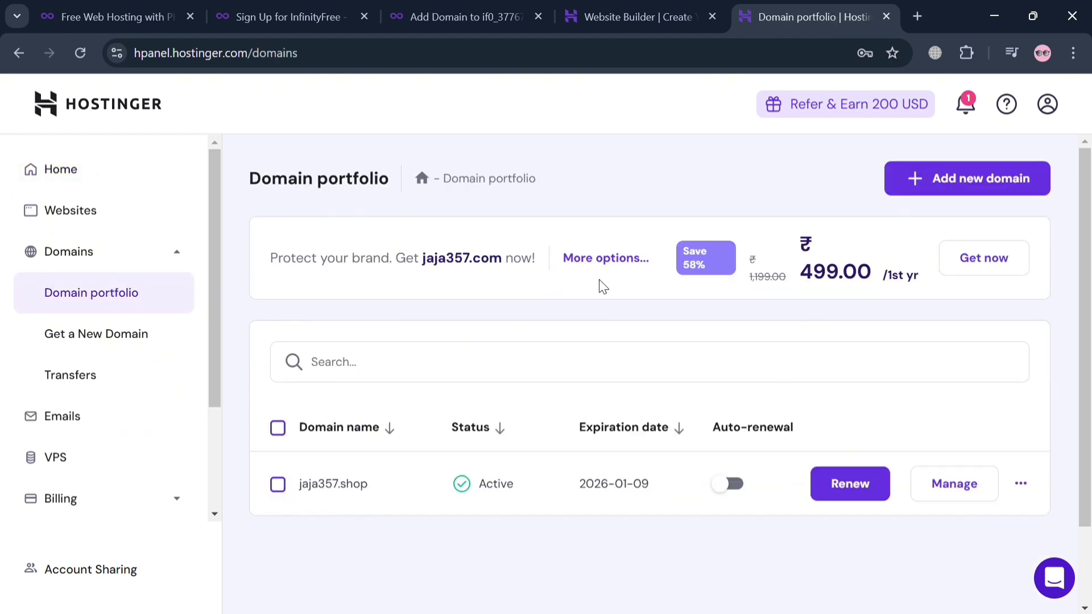
{"action": "left_click", "coordinate": [336, 485]}
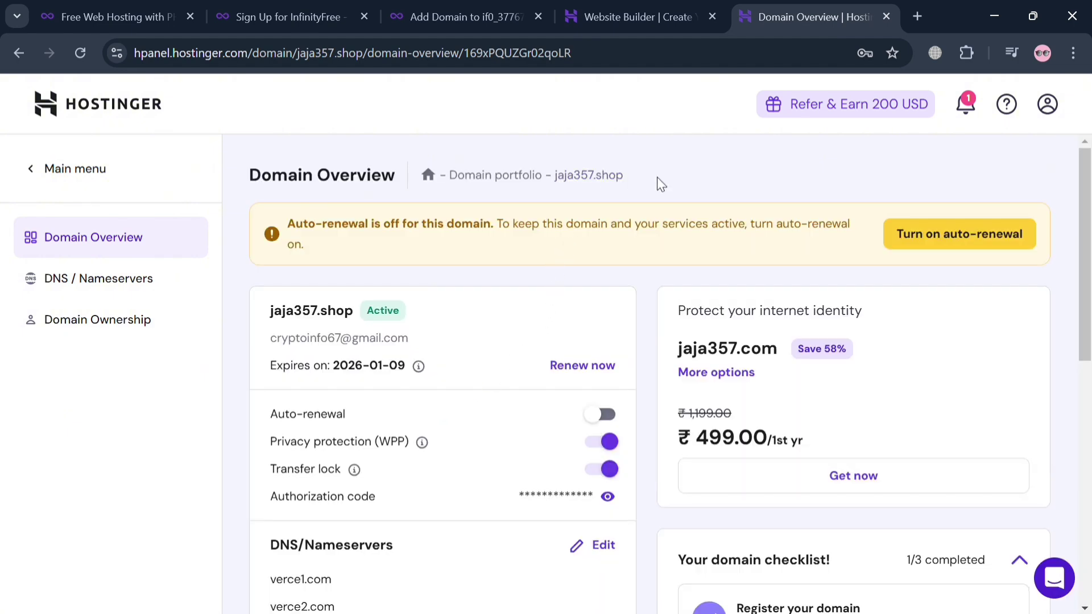
{"action": "left_click_drag", "start_coordinate": [656, 180], "coordinate": [563, 192]}
{"action": "key", "text": "ctrl+c"}
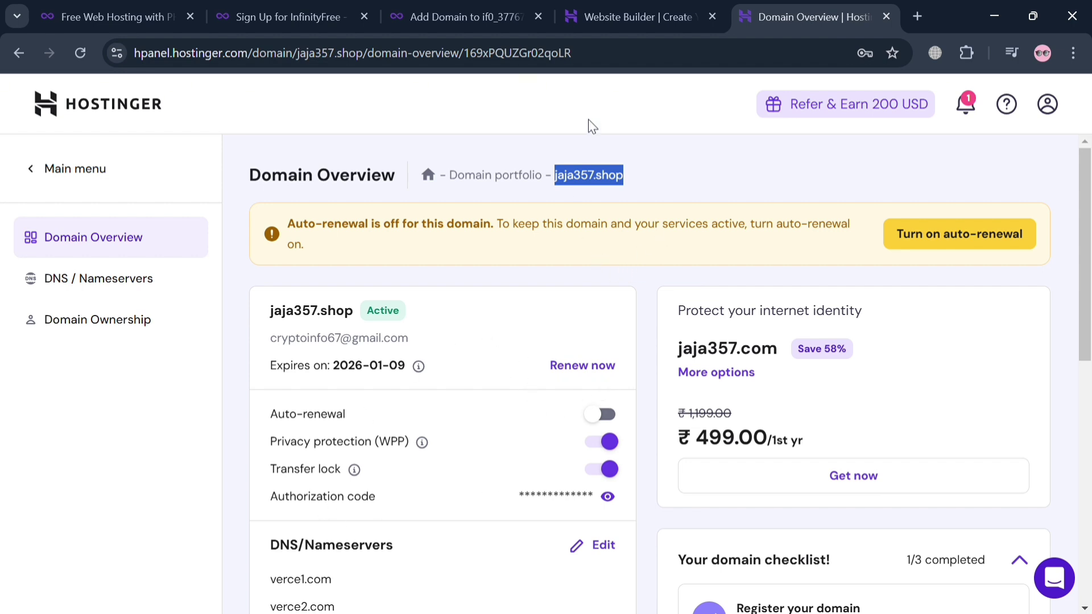
- Paste jaja357.shop as the domain, set its directory to htdocs, and verify it
{"action": "left_click", "coordinate": [484, 12]}
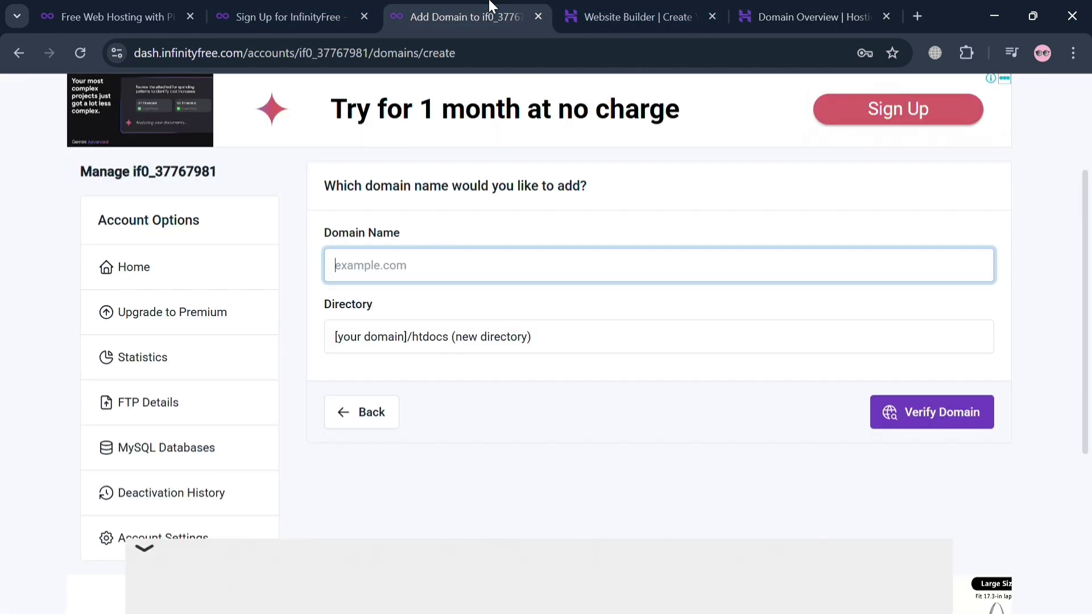
{"action": "key", "text": "ctrl+v"}
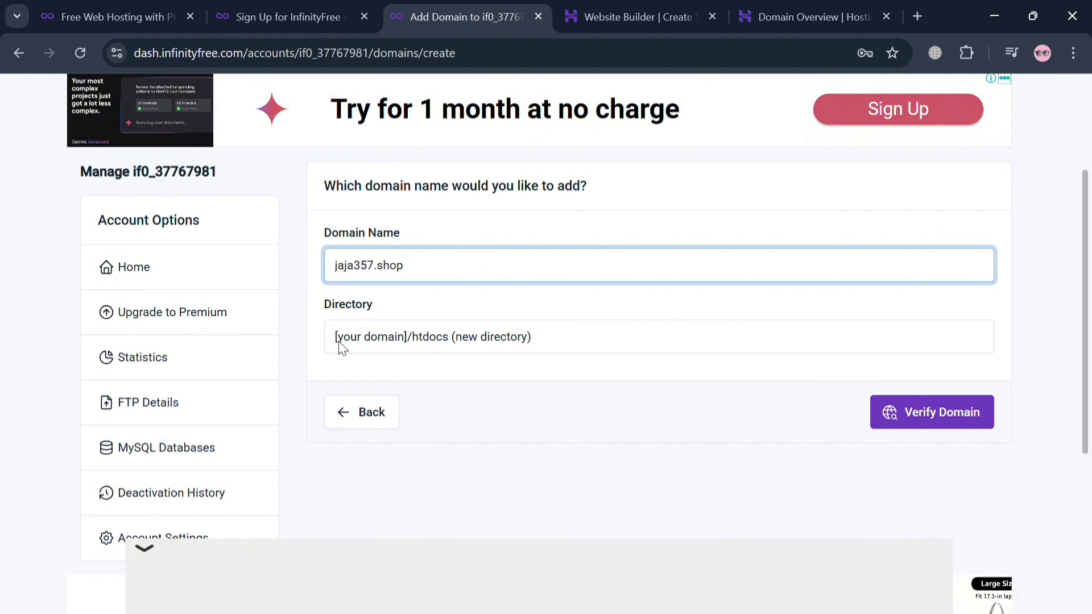
{"action": "left_click", "coordinate": [548, 374]}
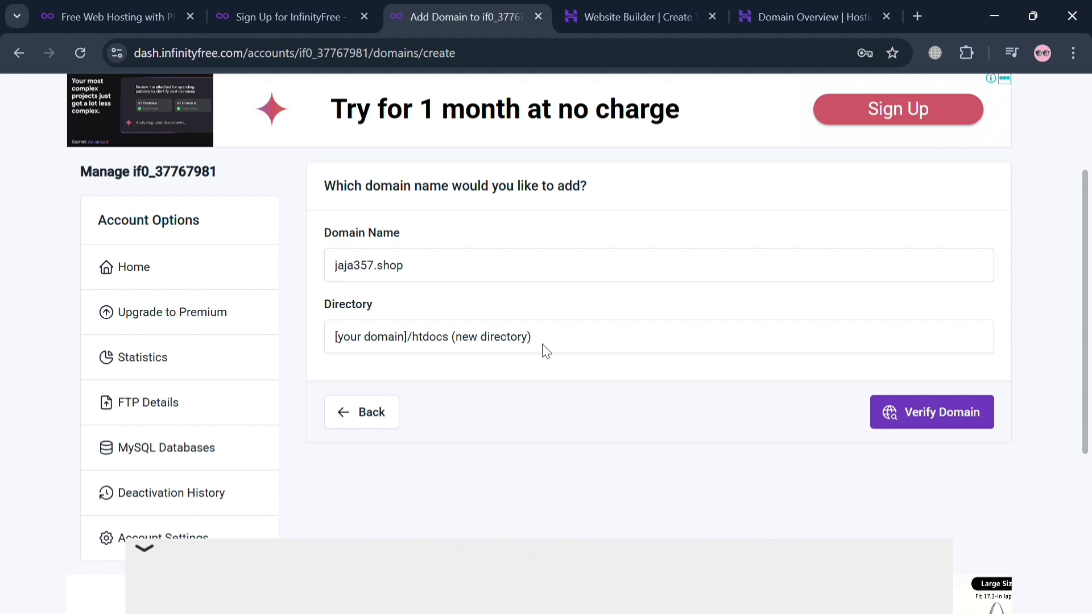
{"action": "left_click", "coordinate": [543, 346]}
{"action": "key", "text": "Down"}
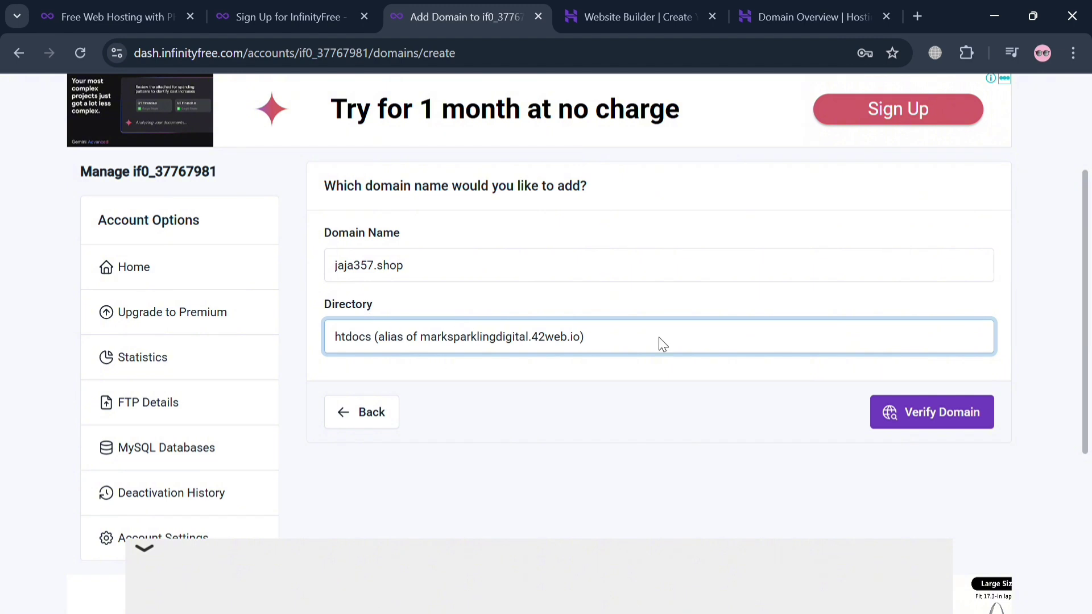
{"action": "left_click", "coordinate": [968, 421]}
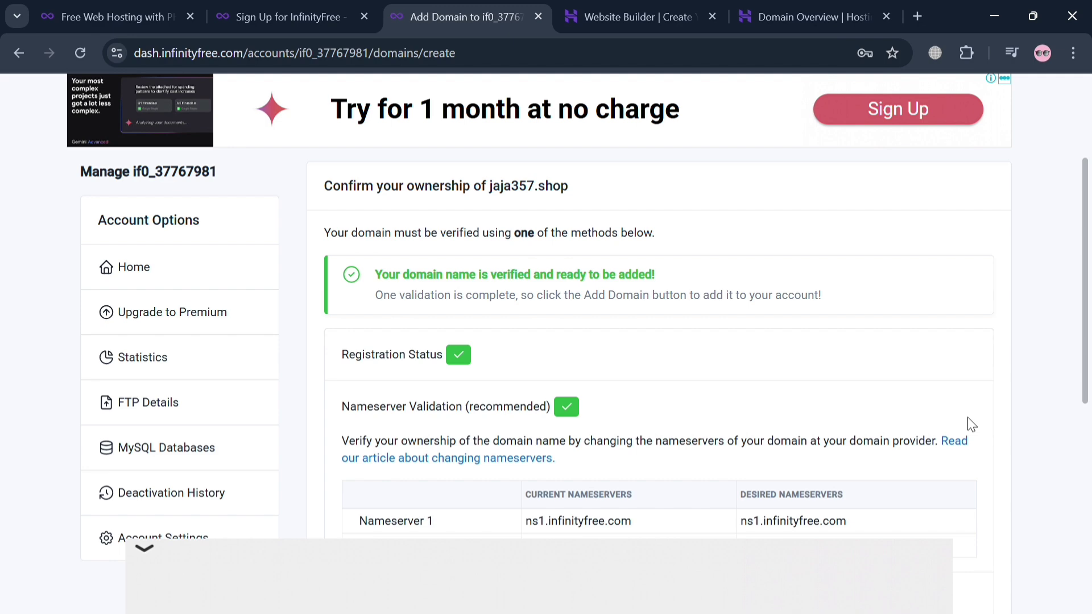
- Scroll the verification results and try selecting the first desired nameserver
{"action": "scroll", "coordinate": [1008, 486], "scroll_direction": "down", "scroll_amount": 3}
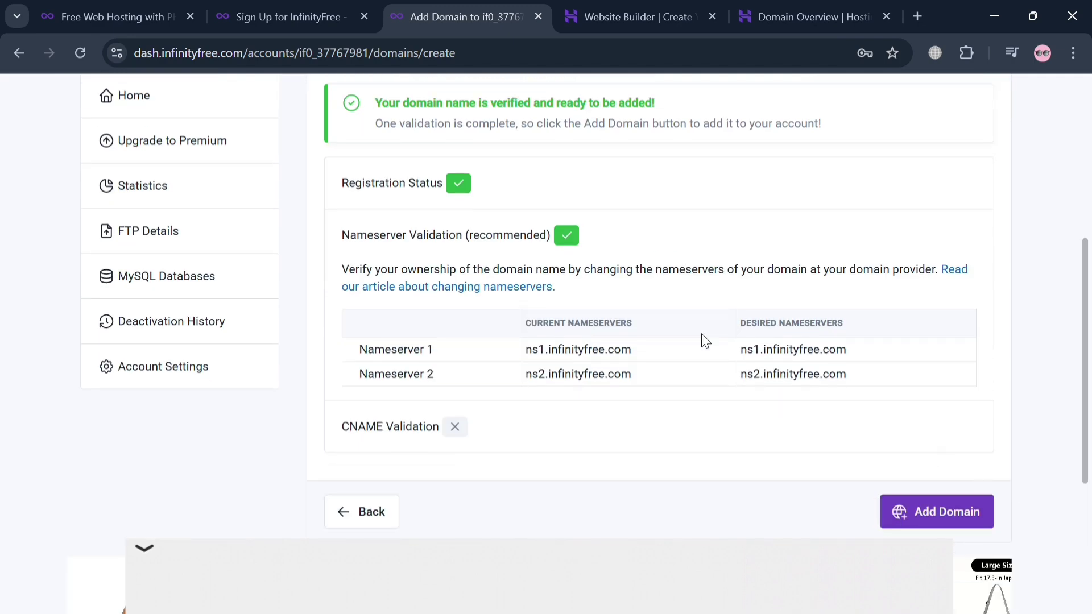
{"action": "scroll", "coordinate": [592, 333], "scroll_direction": "down", "scroll_amount": 5}
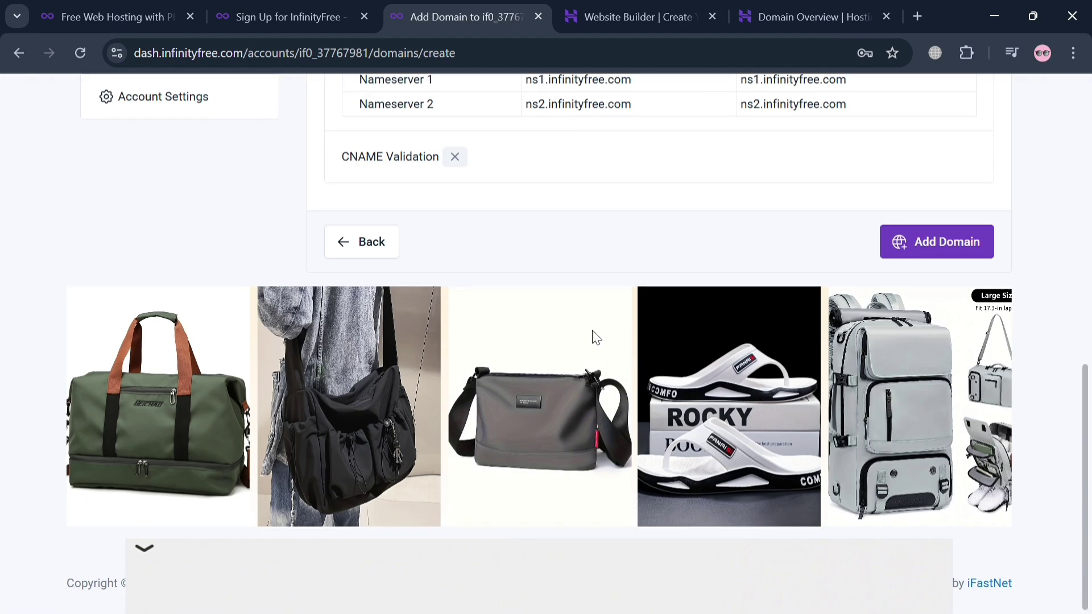
{"action": "scroll", "coordinate": [569, 358], "scroll_direction": "up", "scroll_amount": 6}
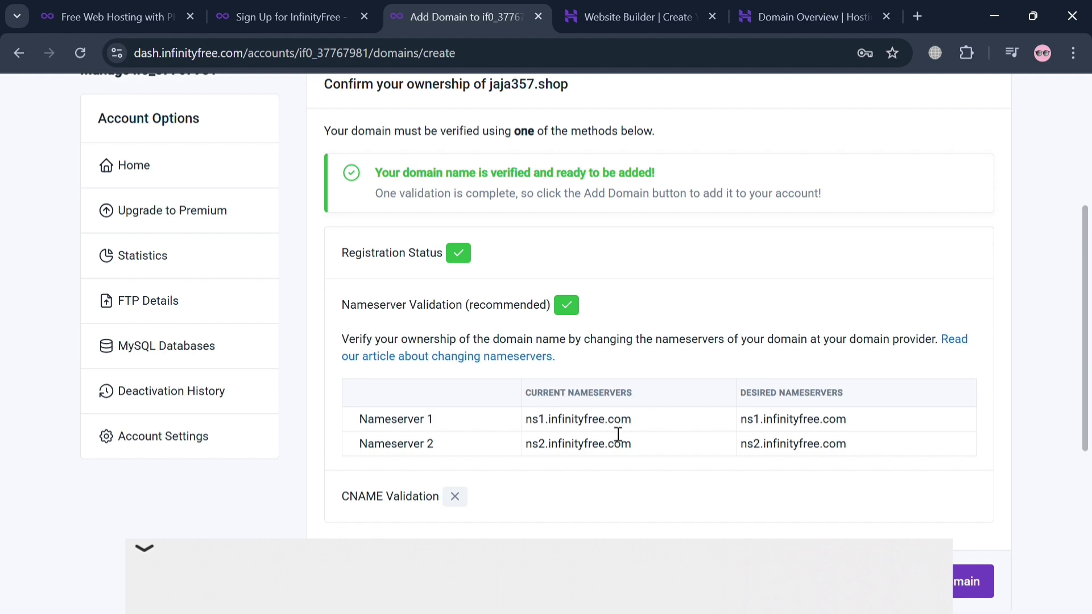
{"action": "double_click", "coordinate": [791, 421]}
{"action": "left_click", "coordinate": [658, 454]}
- Copy ns1.infinityfree.com and return to Hostinger's jaja357.shop overview
{"action": "left_click", "coordinate": [784, 8]}
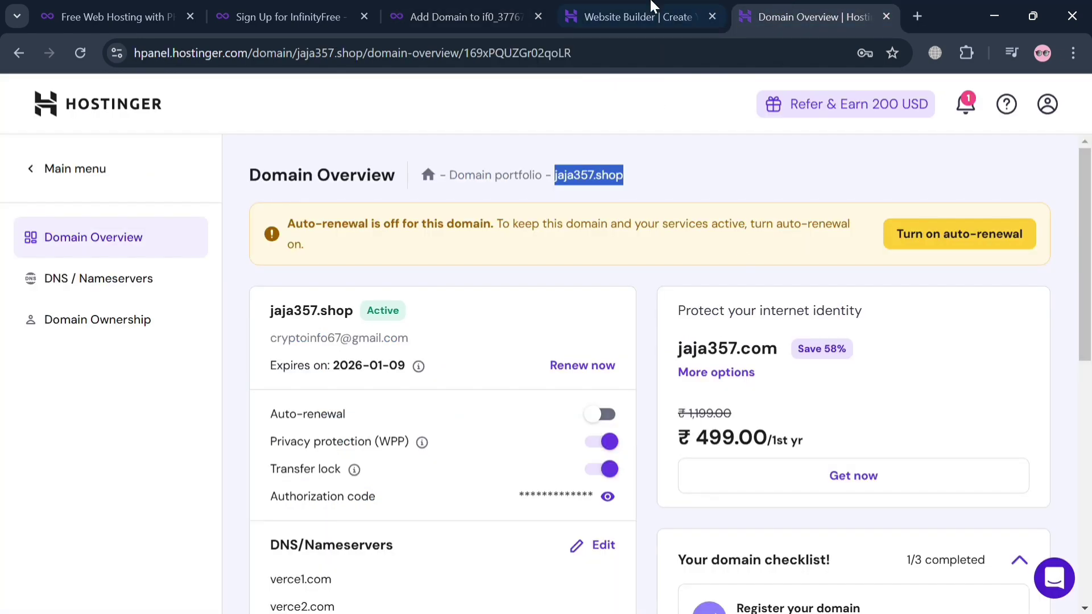
{"action": "left_click", "coordinate": [498, 14]}
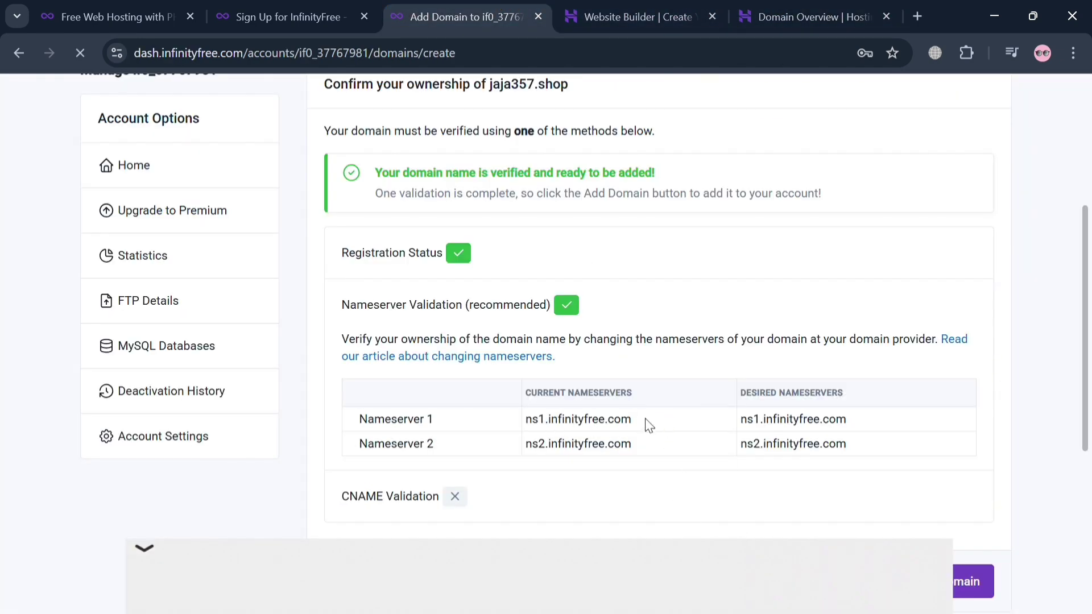
{"action": "triple_click", "coordinate": [841, 426]}
{"action": "key", "text": "ctrl+c"}
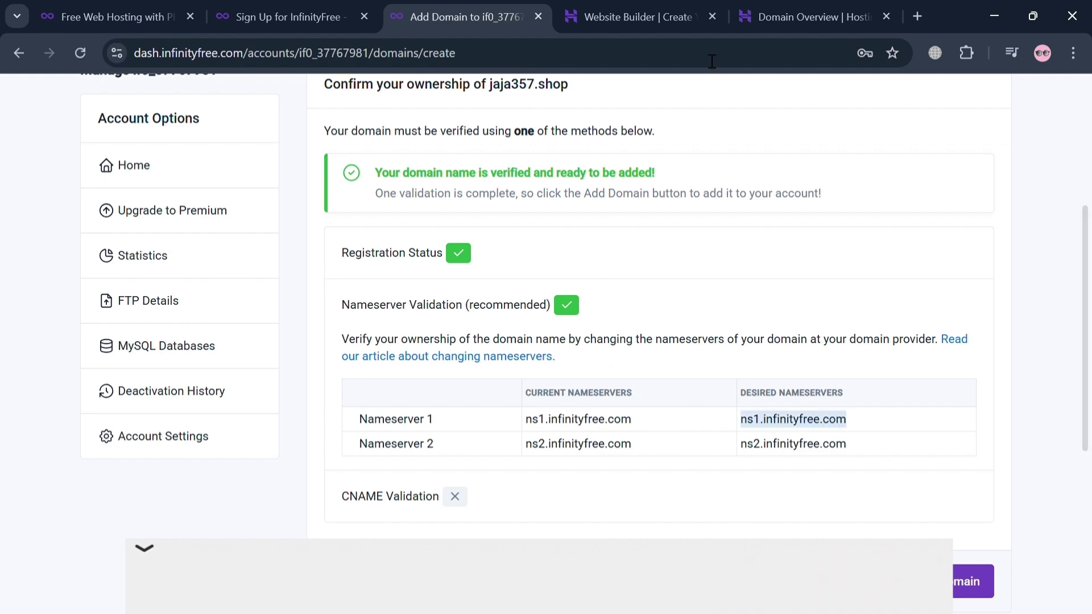
{"action": "left_click", "coordinate": [797, 14]}
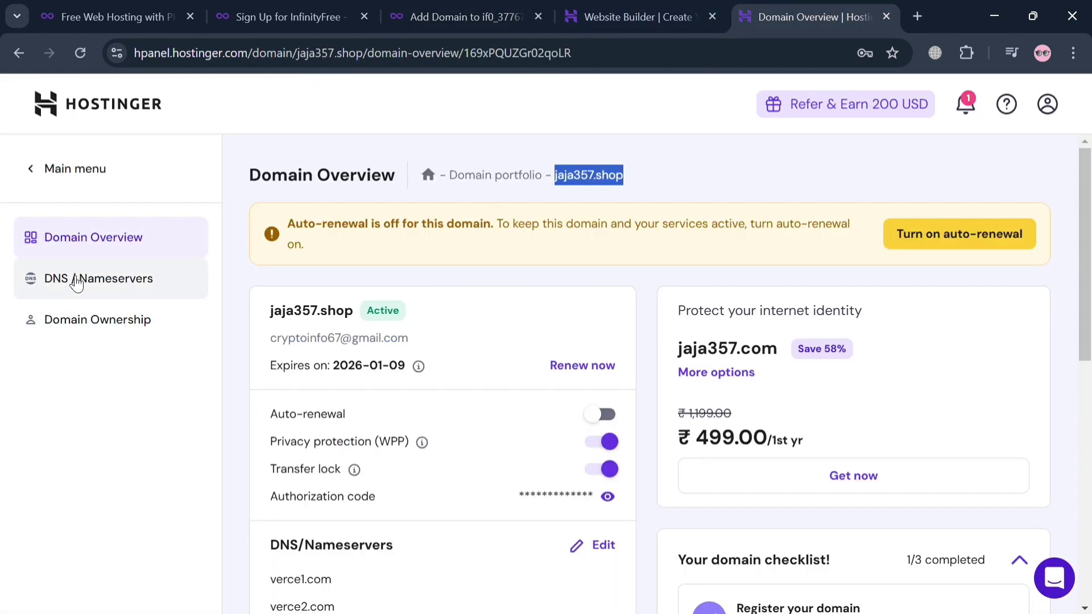
- Open the Change Nameservers form and replace verce1.com with ns1.infinityfree.com
{"action": "left_click", "coordinate": [74, 284]}
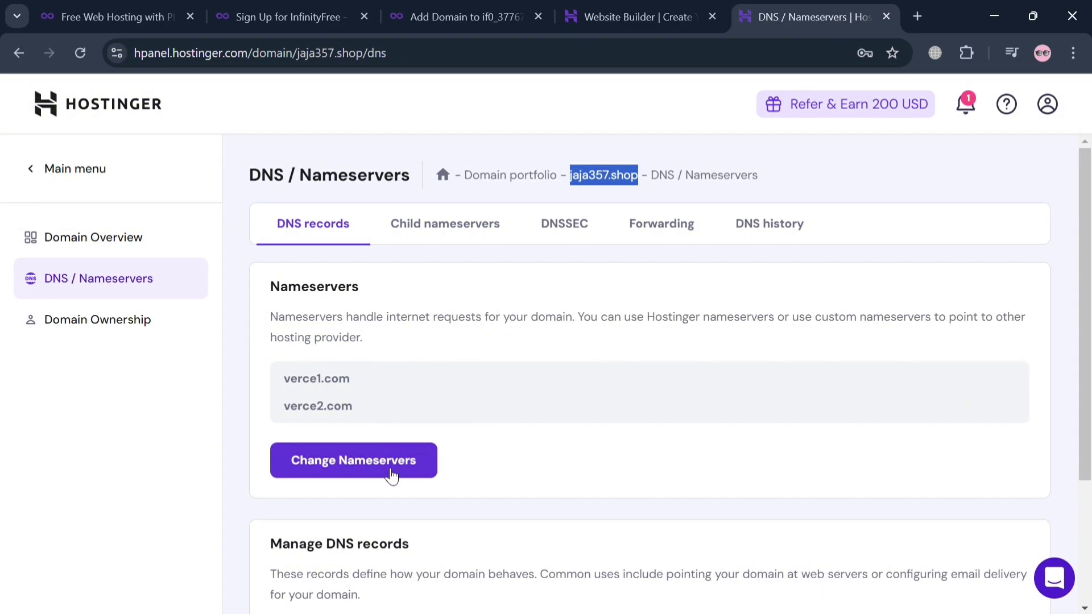
{"action": "left_click", "coordinate": [390, 464]}
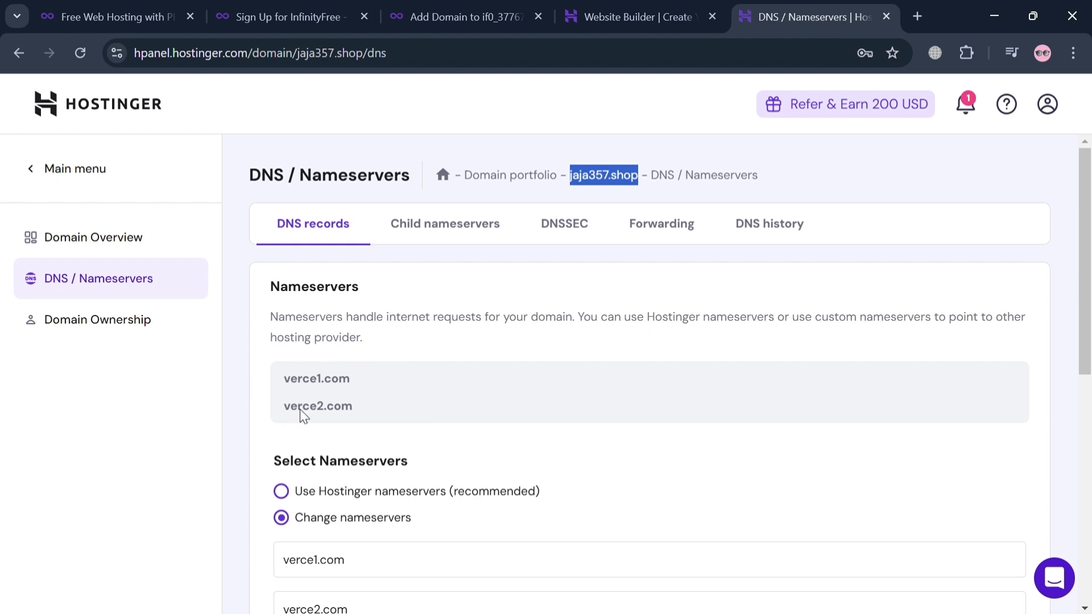
{"action": "scroll", "coordinate": [340, 455], "scroll_direction": "down", "scroll_amount": 5}
{"action": "scroll", "coordinate": [338, 427], "scroll_direction": "up", "scroll_amount": 2}
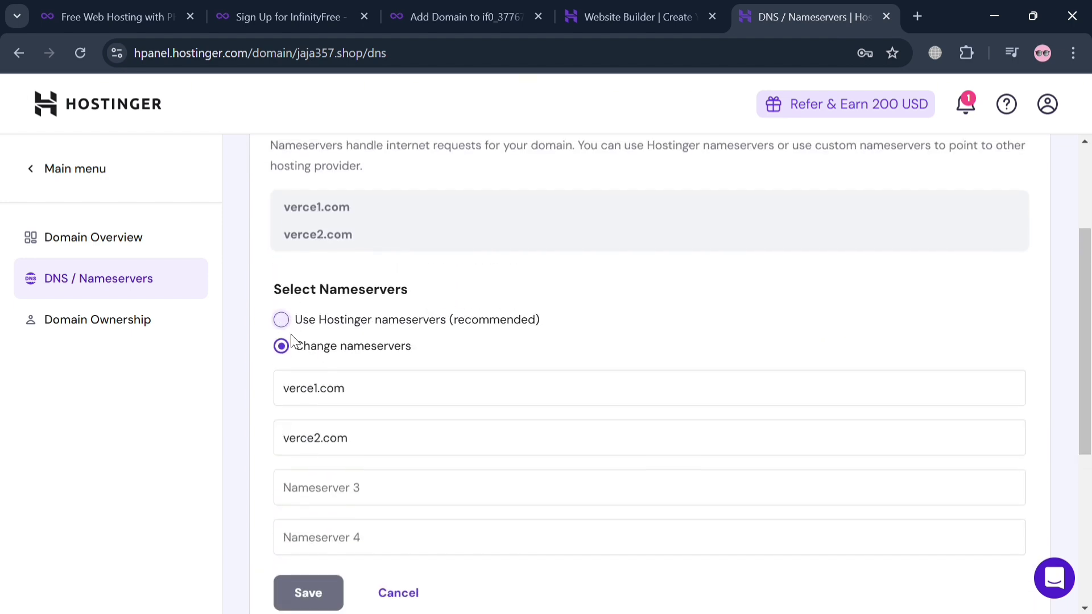
{"action": "scroll", "coordinate": [341, 358], "scroll_direction": "down", "scroll_amount": 2}
{"action": "left_click", "coordinate": [381, 315]}
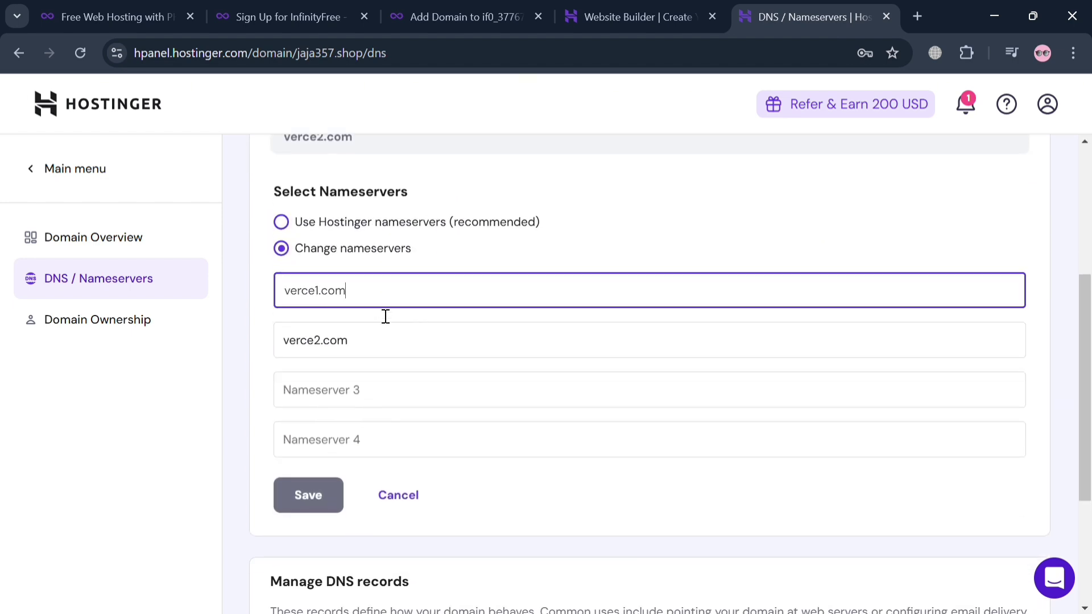
{"action": "scroll", "coordinate": [390, 256], "scroll_direction": "down", "scroll_amount": 3}
{"action": "scroll", "coordinate": [651, 383], "scroll_direction": "up", "scroll_amount": 5}
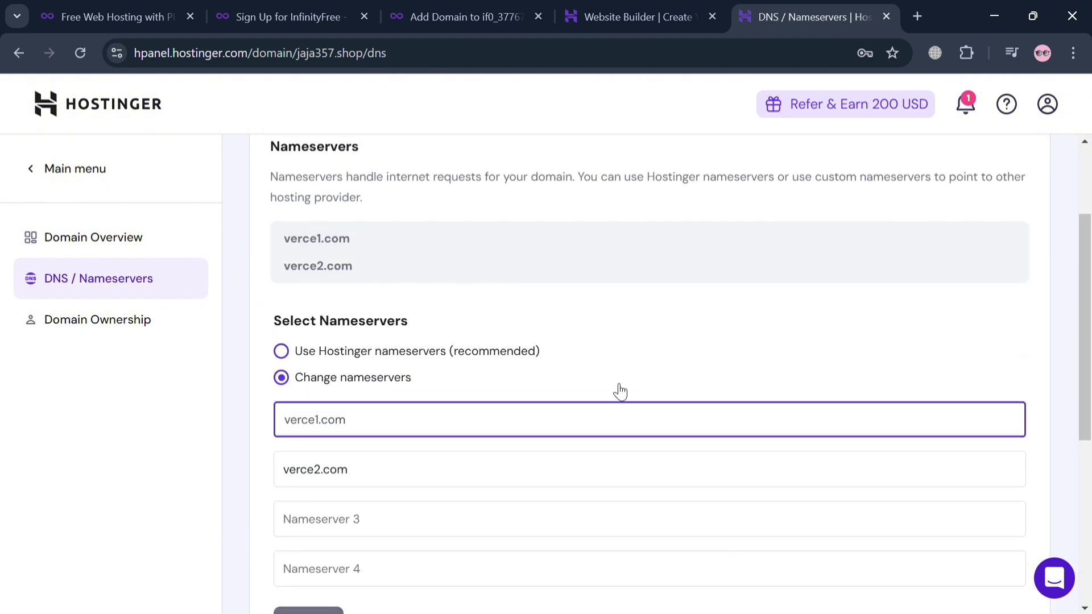
{"action": "double_click", "coordinate": [432, 417]}
{"action": "triple_click", "coordinate": [433, 417]}
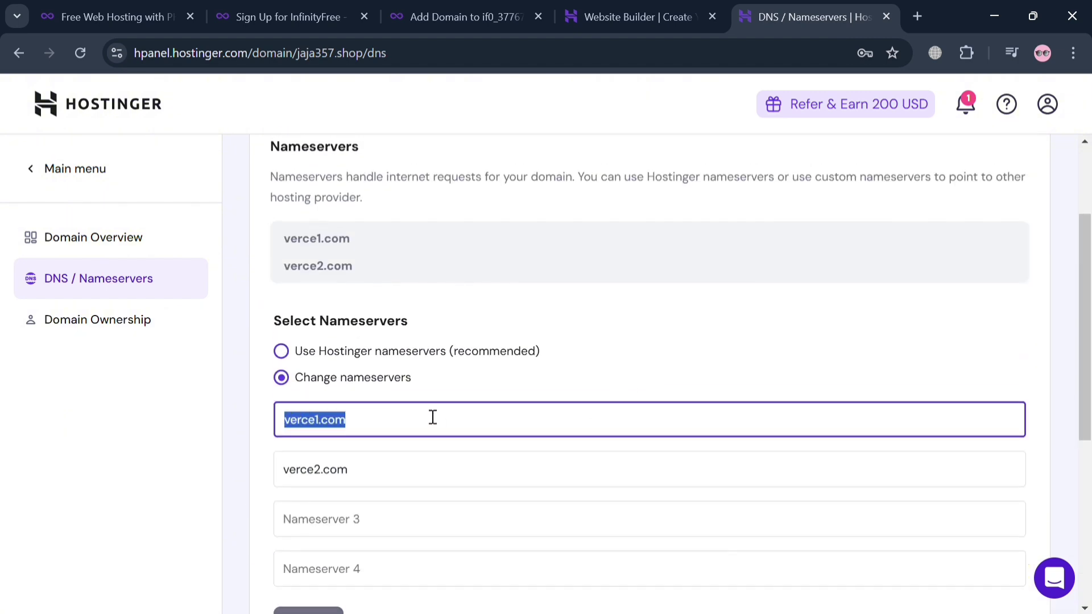
{"action": "key", "text": "ctrl+v"}
- Copy ns2.infinityfree.com from InfinityFree and paste it over verce2.com
{"action": "left_click", "coordinate": [416, 474]}
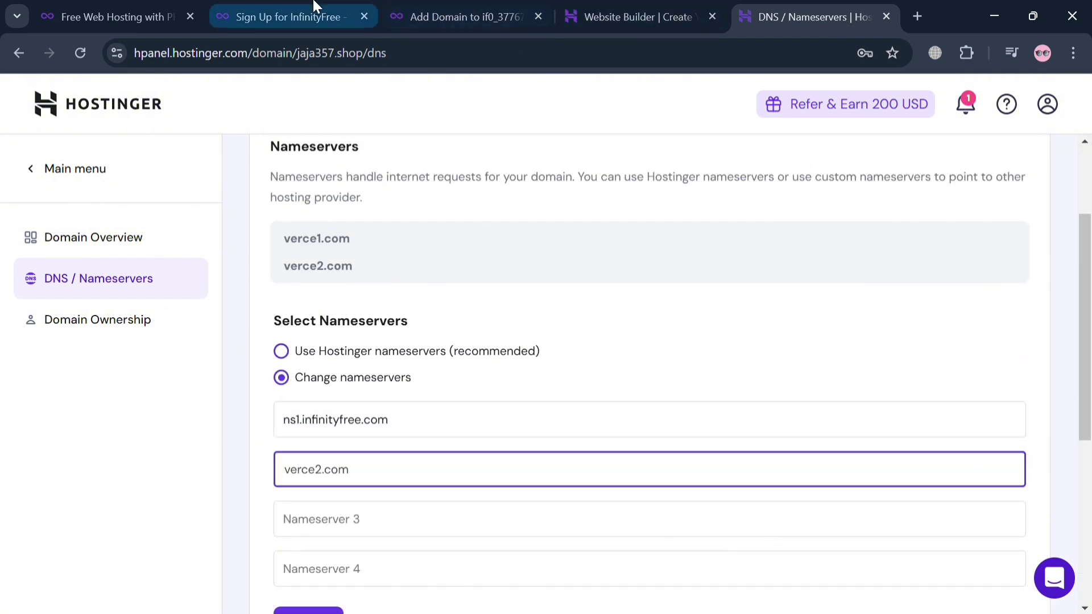
{"action": "left_click", "coordinate": [449, 16]}
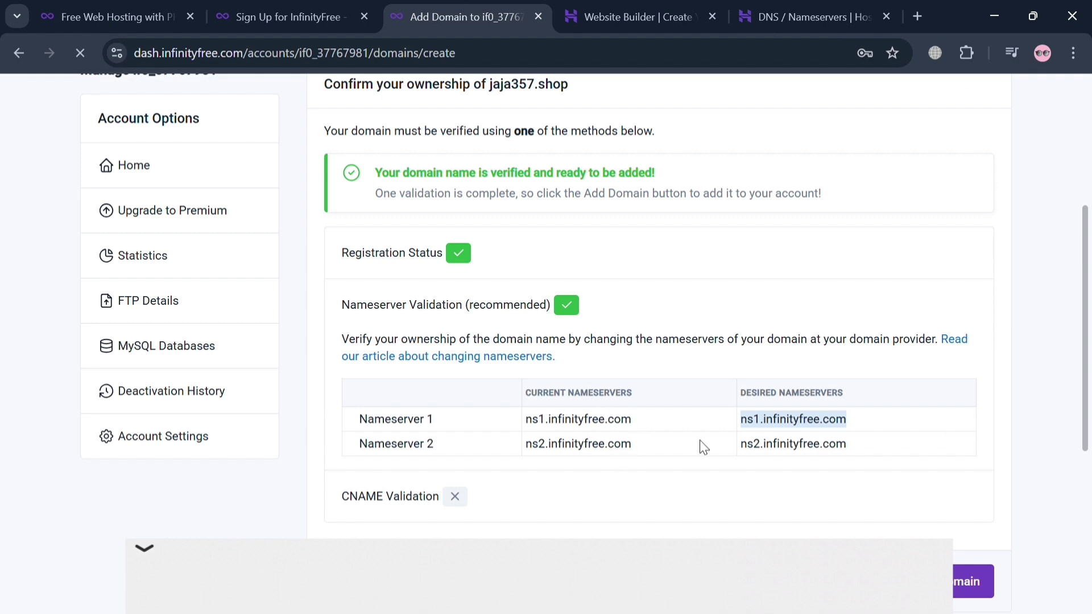
{"action": "triple_click", "coordinate": [826, 453]}
{"action": "key", "text": "ctrl+c"}
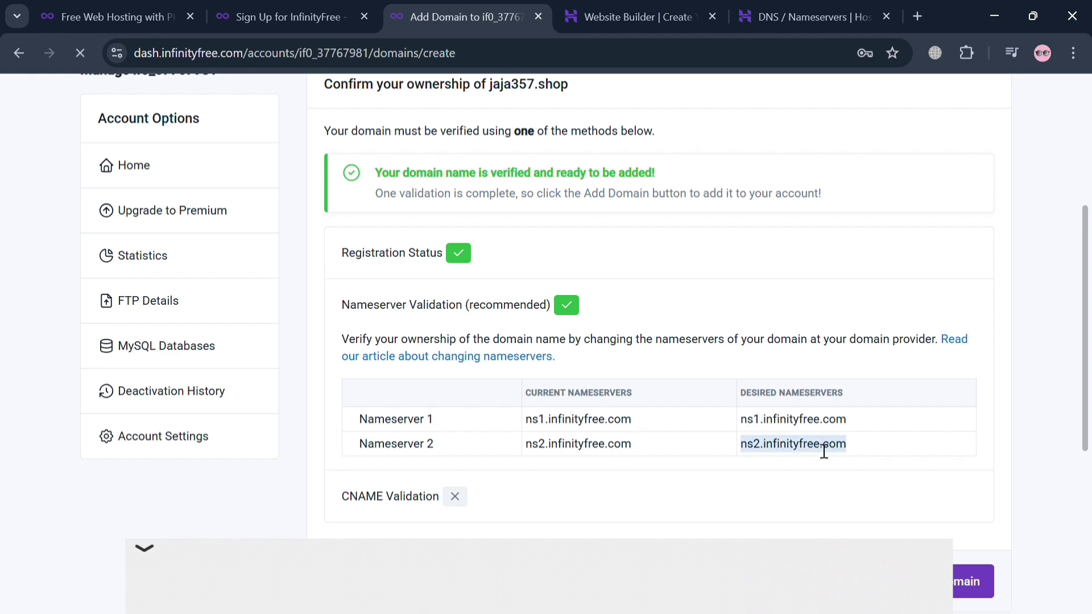
{"action": "left_click", "coordinate": [819, 15]}
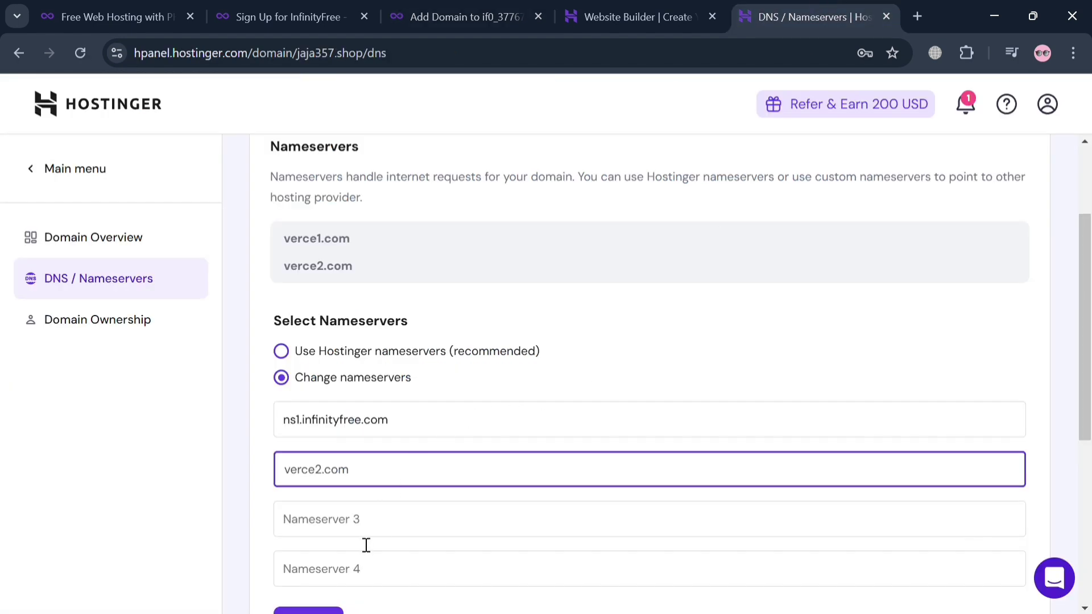
{"action": "triple_click", "coordinate": [373, 485]}
{"action": "key", "text": "ctrl+v"}
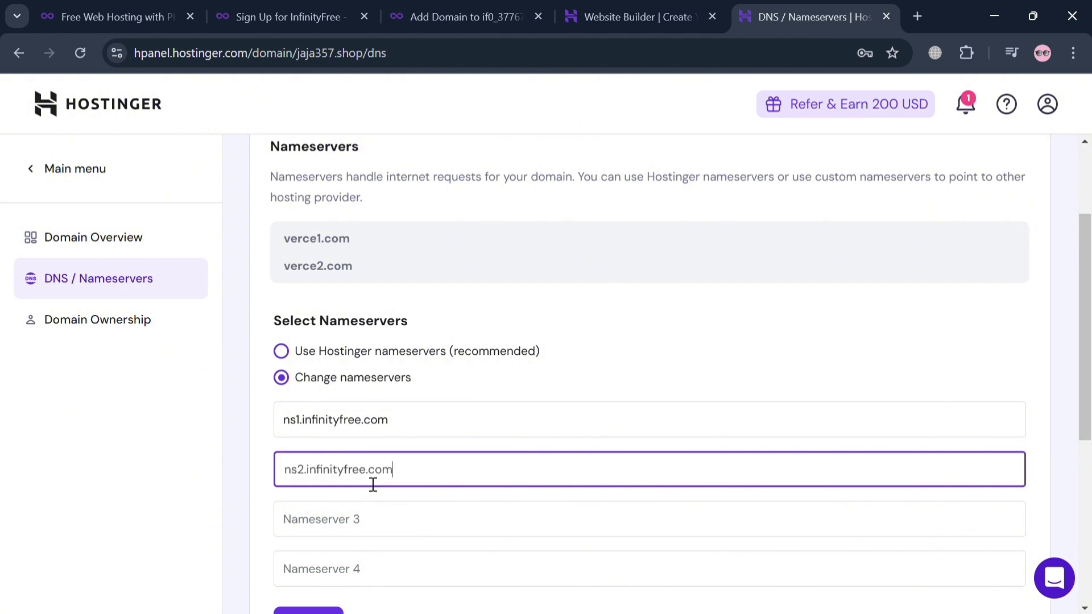
{"action": "scroll", "coordinate": [373, 486], "scroll_direction": "down", "scroll_amount": 1}
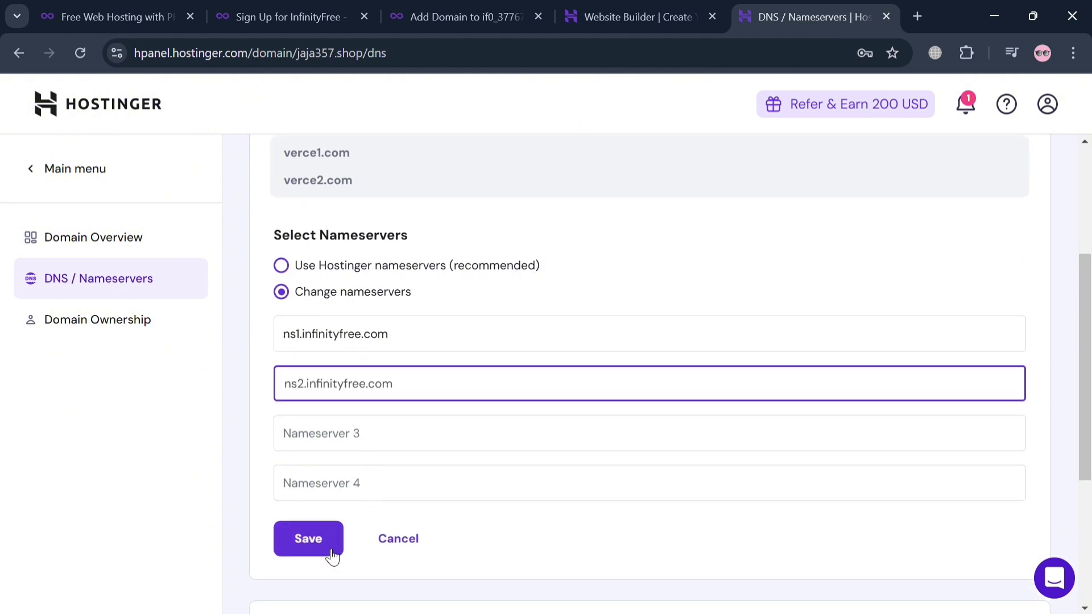
- Save the new nameservers, tick 'I understand', confirm Change, and close the notice
{"action": "left_click", "coordinate": [333, 554]}
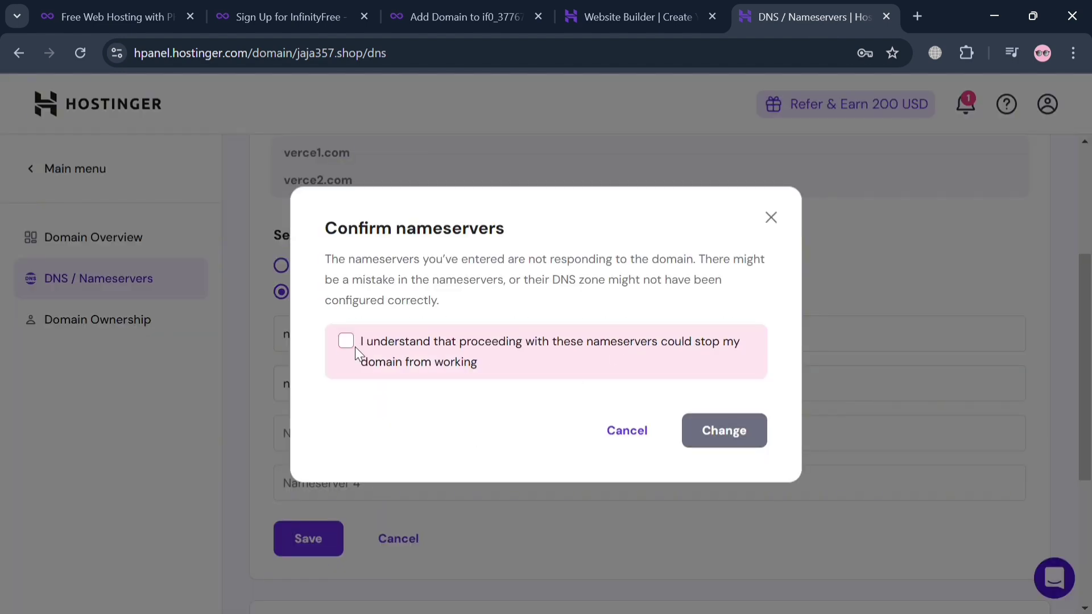
{"action": "left_click", "coordinate": [346, 341]}
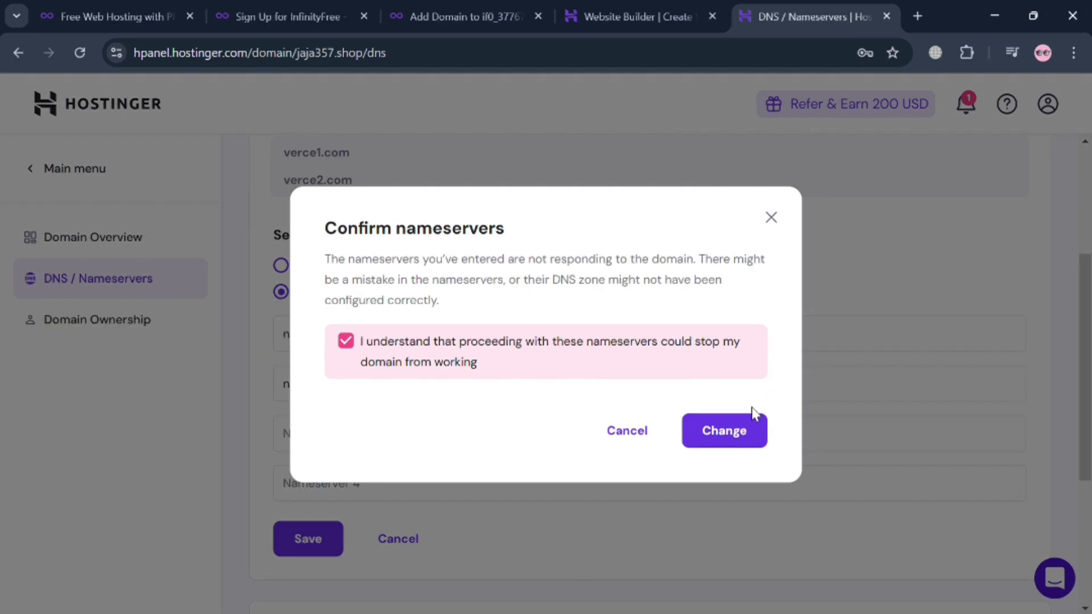
{"action": "left_click", "coordinate": [744, 433]}
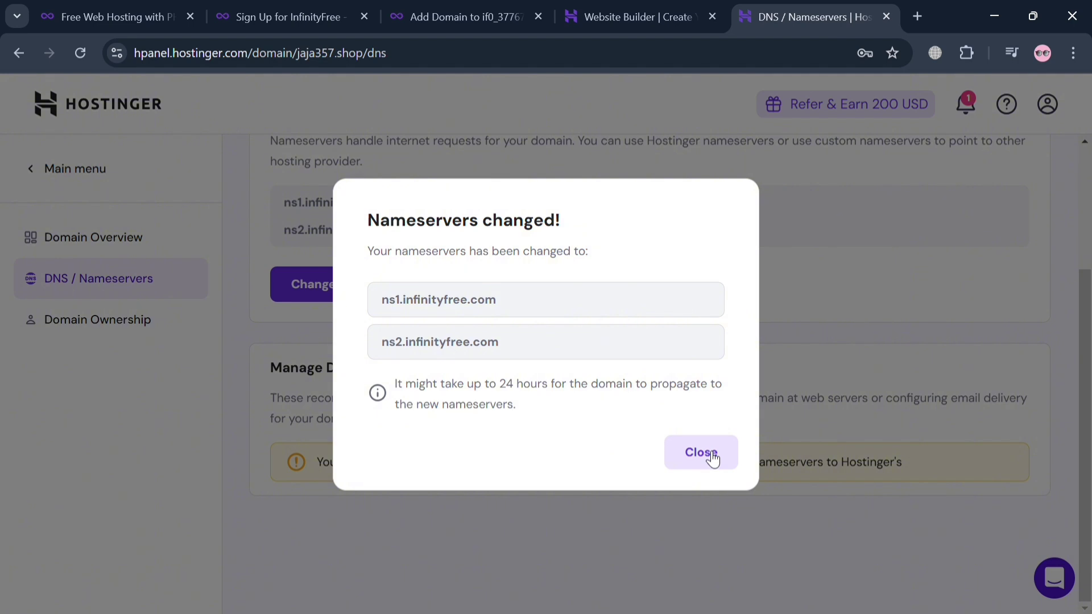
{"action": "left_click", "coordinate": [712, 459]}
{"action": "scroll", "coordinate": [971, 389], "scroll_direction": "up", "scroll_amount": 3}
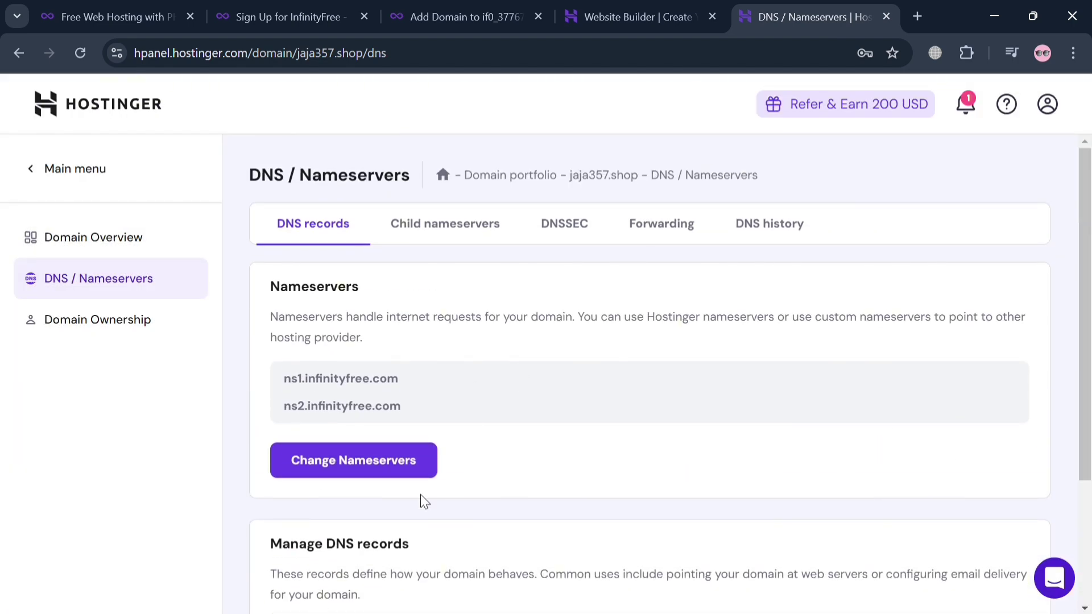
- Back in InfinityFree, add jaja357.shop to the hosting account
{"action": "left_click", "coordinate": [537, 8]}
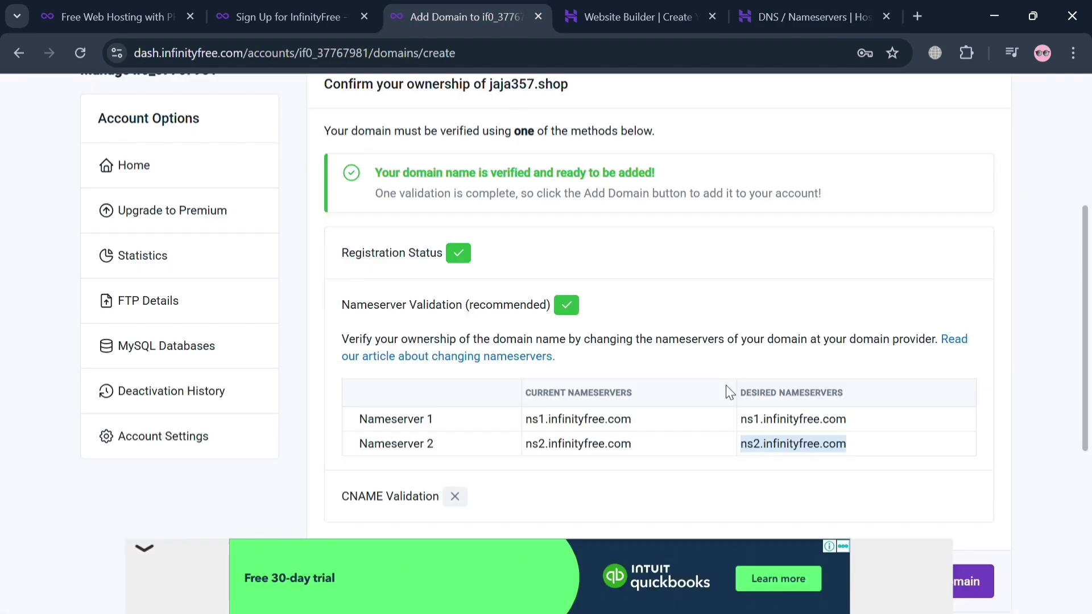
{"action": "scroll", "coordinate": [726, 385], "scroll_direction": "down", "scroll_amount": 3}
{"action": "scroll", "coordinate": [512, 214], "scroll_direction": "up", "scroll_amount": 3}
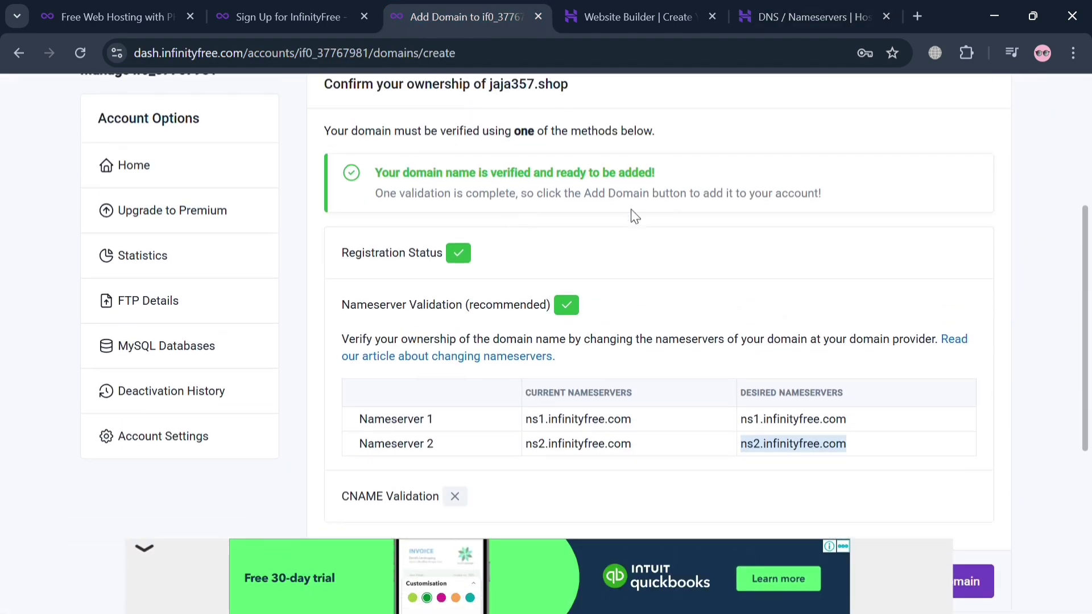
{"action": "scroll", "coordinate": [739, 313], "scroll_direction": "down", "scroll_amount": 6}
{"action": "left_click", "coordinate": [899, 241]}
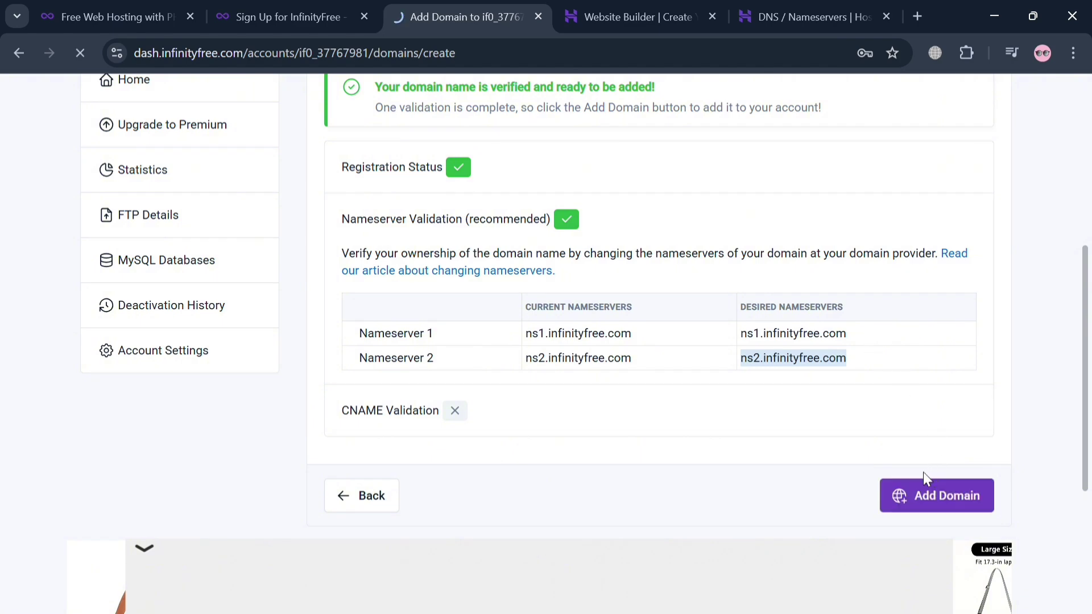
- Review the Manage jaja357.shop page to confirm InfinityFree nameservers are in use
{"action": "scroll", "coordinate": [814, 421], "scroll_direction": "down", "scroll_amount": 3}
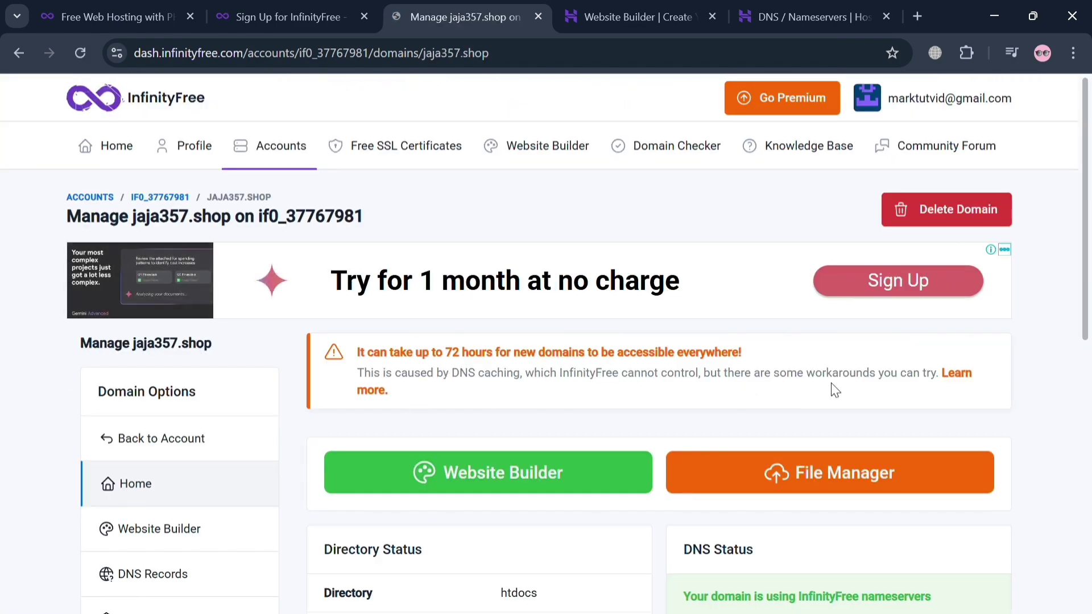
{"action": "scroll", "coordinate": [1091, 301], "scroll_direction": "down", "scroll_amount": 1}
{"action": "scroll", "coordinate": [1090, 302], "scroll_direction": "down", "scroll_amount": 5}
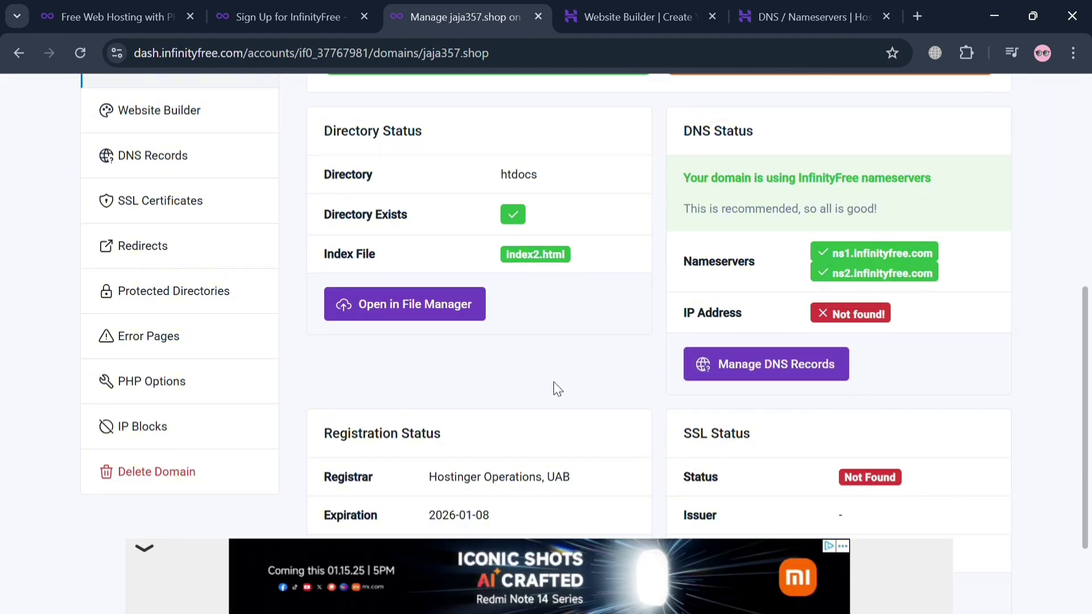
{"action": "scroll", "coordinate": [546, 386], "scroll_direction": "down", "scroll_amount": 2}
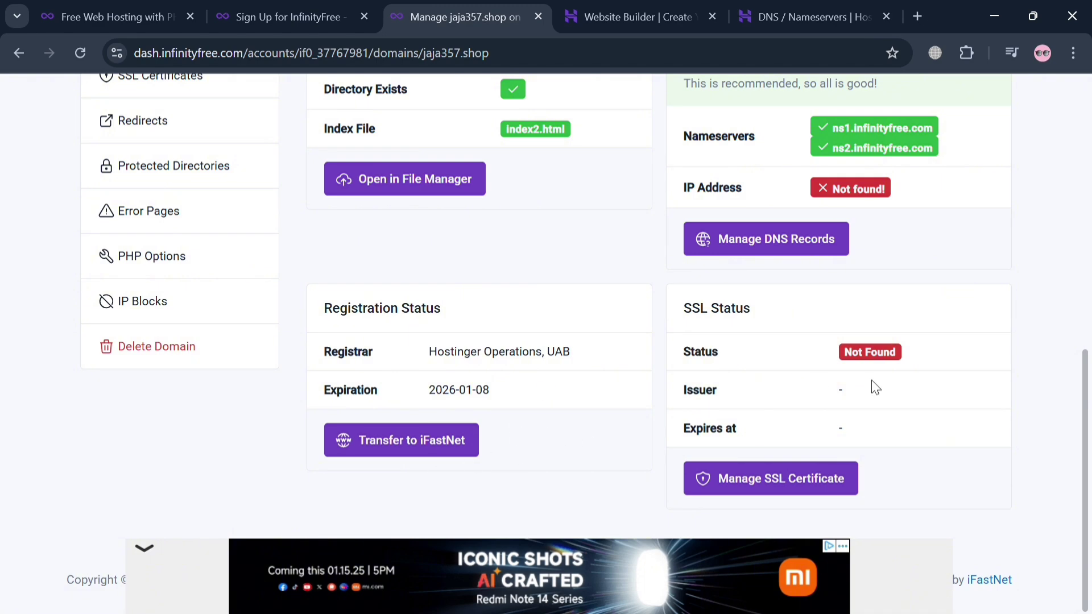
{"action": "scroll", "coordinate": [586, 483], "scroll_direction": "up", "scroll_amount": 8}
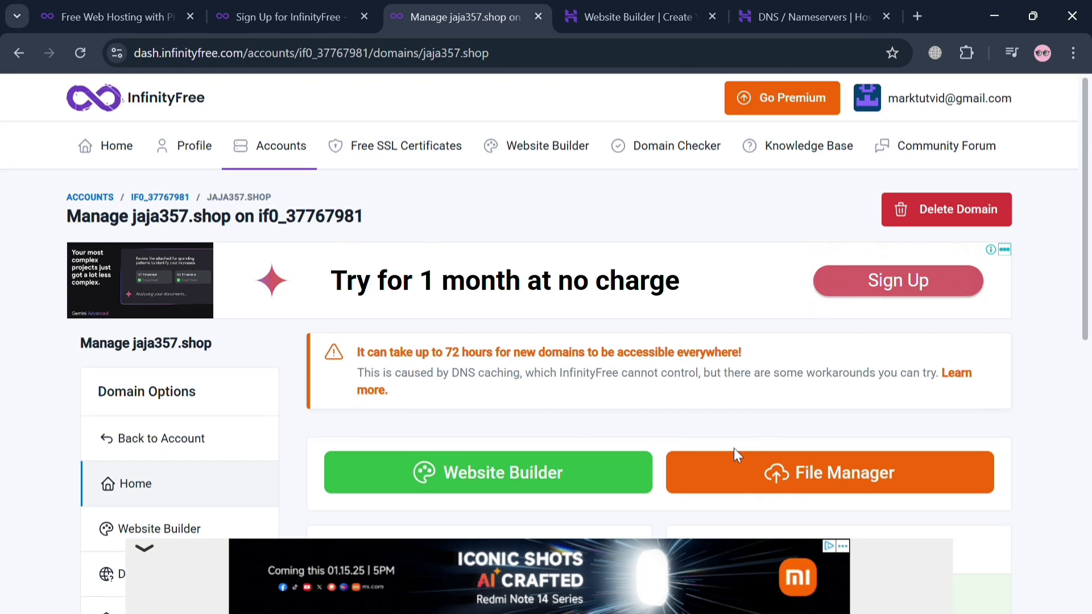
{"action": "scroll", "coordinate": [312, 418], "scroll_direction": "down", "scroll_amount": 5}
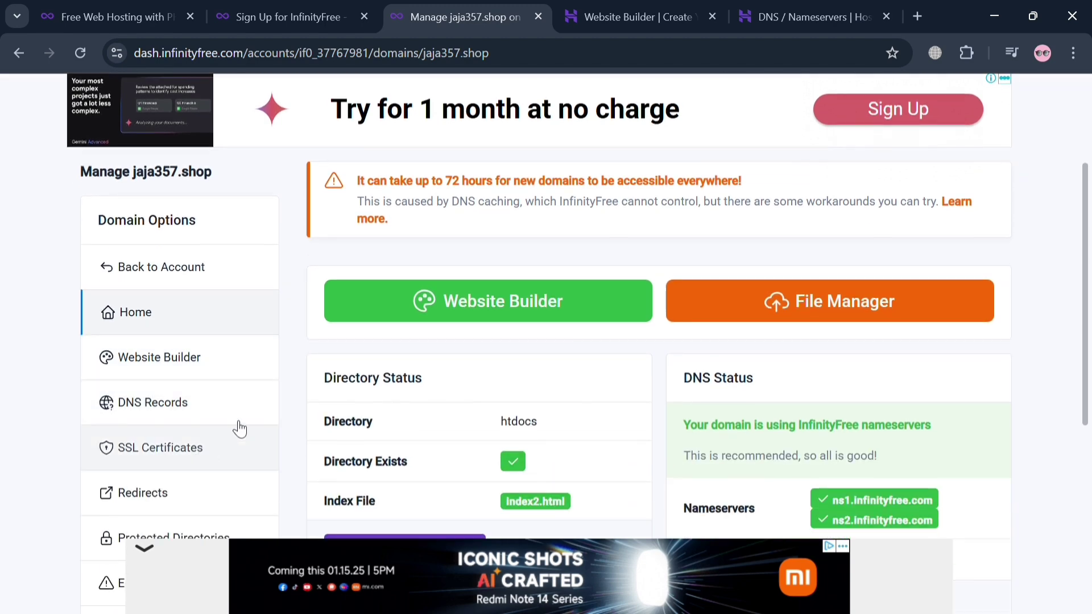
{"action": "scroll", "coordinate": [187, 142], "scroll_direction": "up", "scroll_amount": 5}
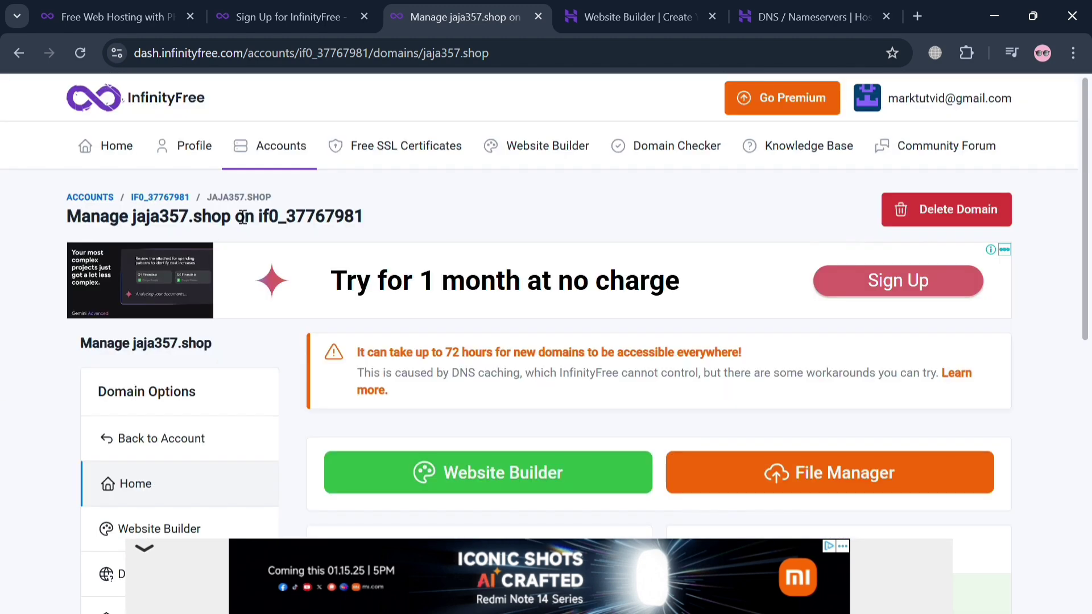
{"action": "scroll", "coordinate": [227, 190], "scroll_direction": "down", "scroll_amount": 1}
{"action": "scroll", "coordinate": [197, 148], "scroll_direction": "up", "scroll_amount": 2}
- Open the Profile page from the top navigation and look it over
{"action": "left_click", "coordinate": [190, 145]}
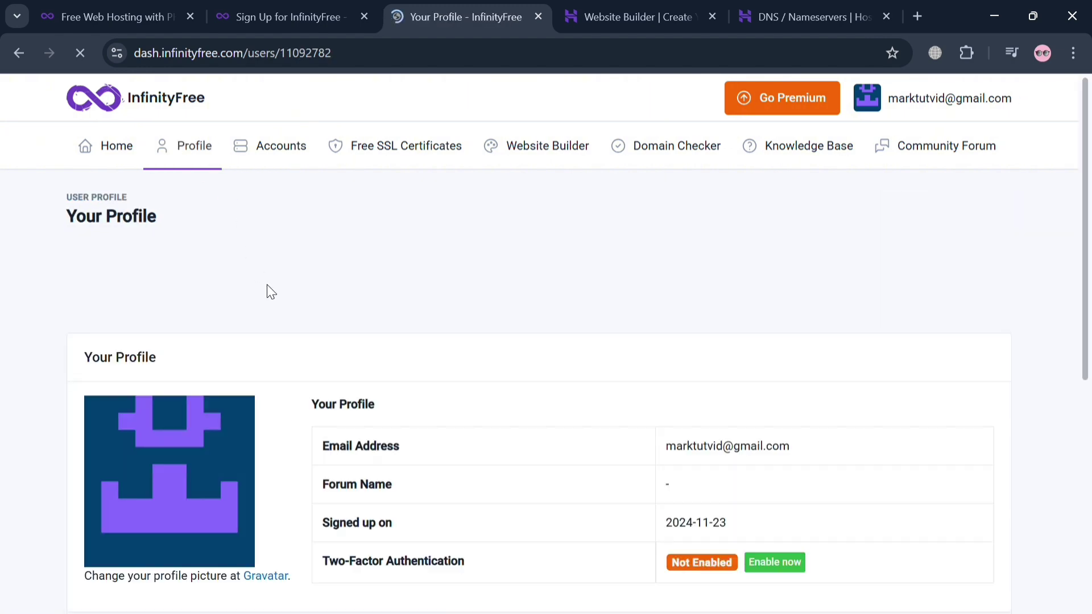
{"action": "scroll", "coordinate": [370, 408], "scroll_direction": "down", "scroll_amount": 5}
{"action": "scroll", "coordinate": [364, 398], "scroll_direction": "up", "scroll_amount": 3}
{"action": "scroll", "coordinate": [227, 292], "scroll_direction": "up", "scroll_amount": 3}
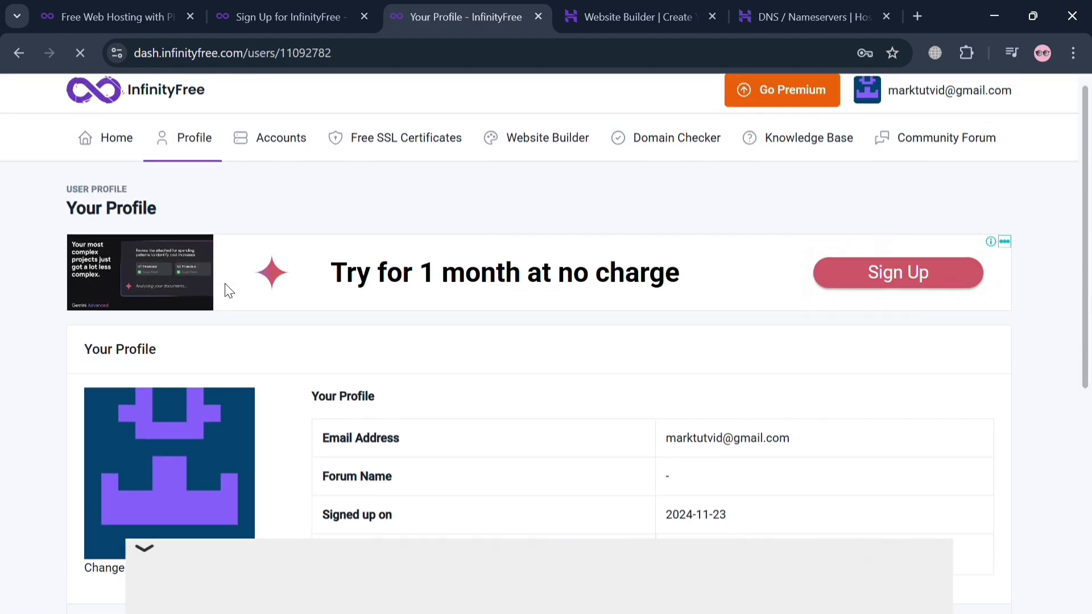